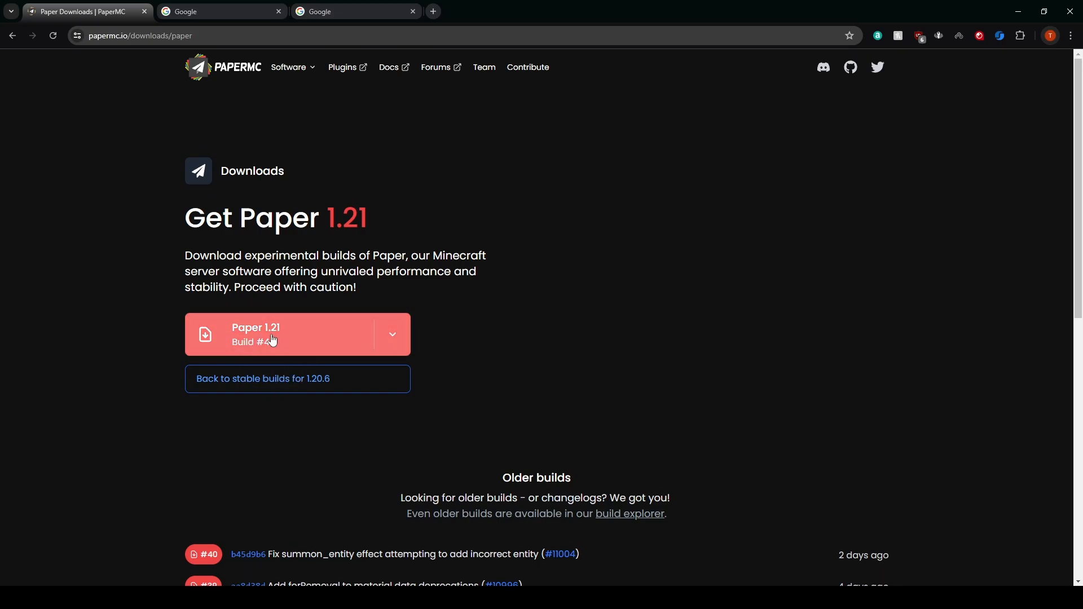
- Download Paper 1.21 build #40 as paper-1.21-40.jar into the Downloads folder and minimize the browser
left_click(302, 334)
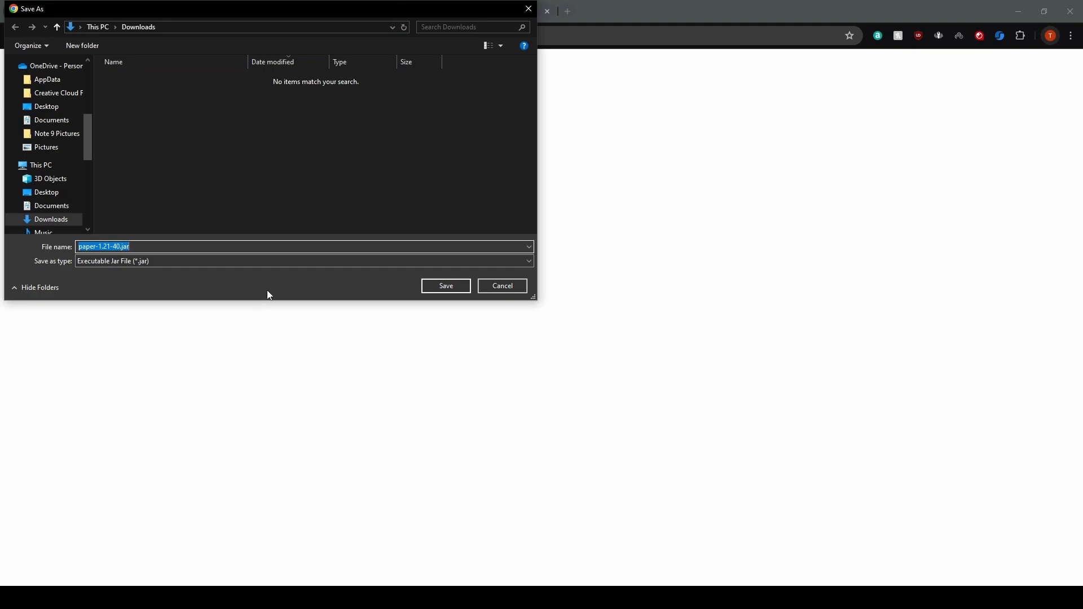
left_click(433, 287)
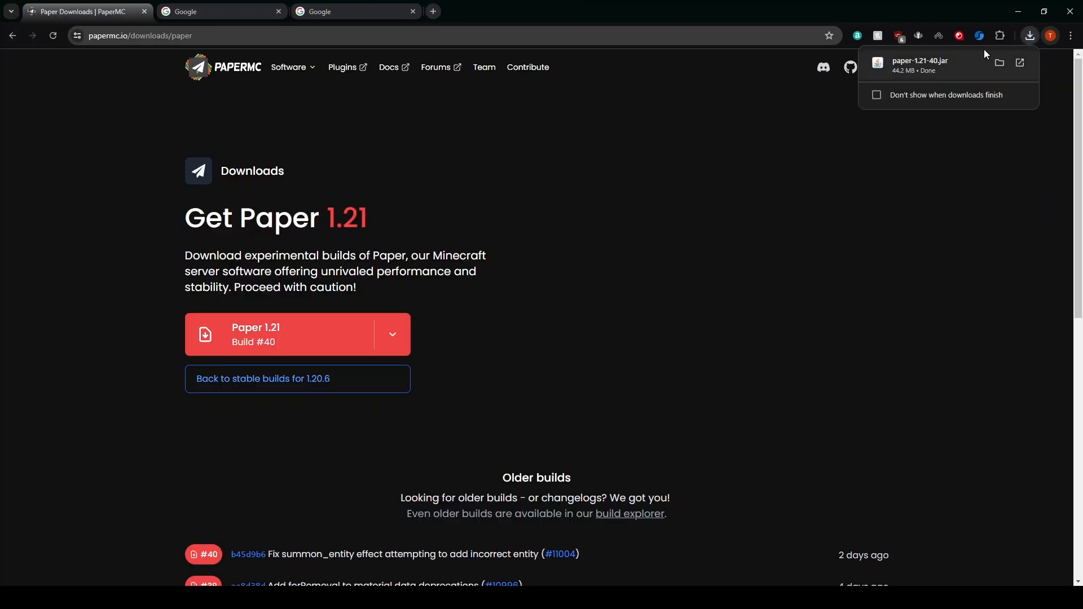
left_click(1020, 17)
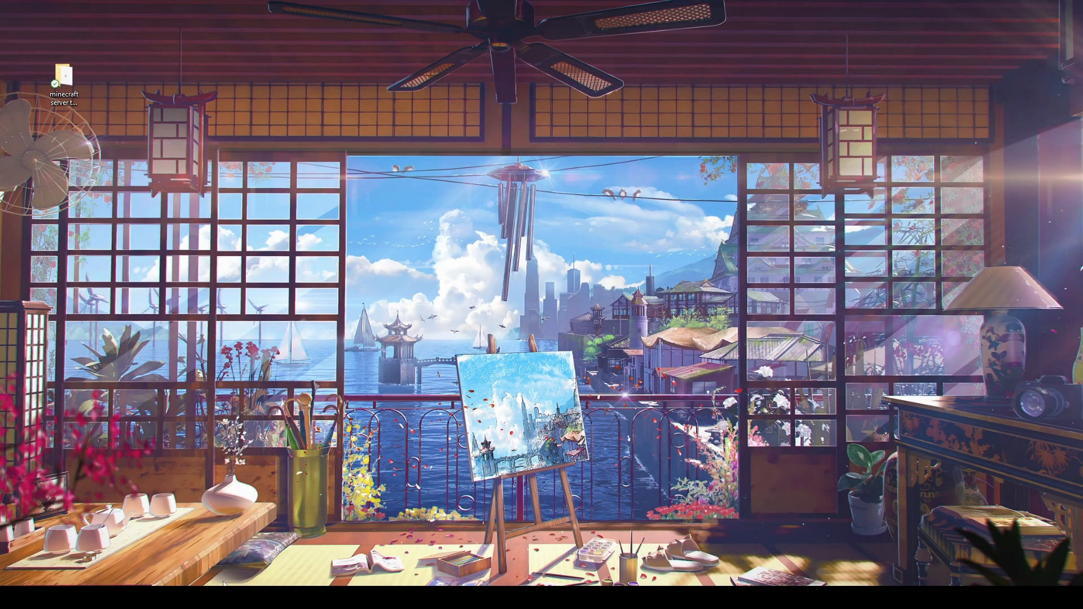
- Switch to File Explorer and move paper-1.21-40.jar from Downloads into the "minecraft server tutortial" folder
mouse_move(225, 597)
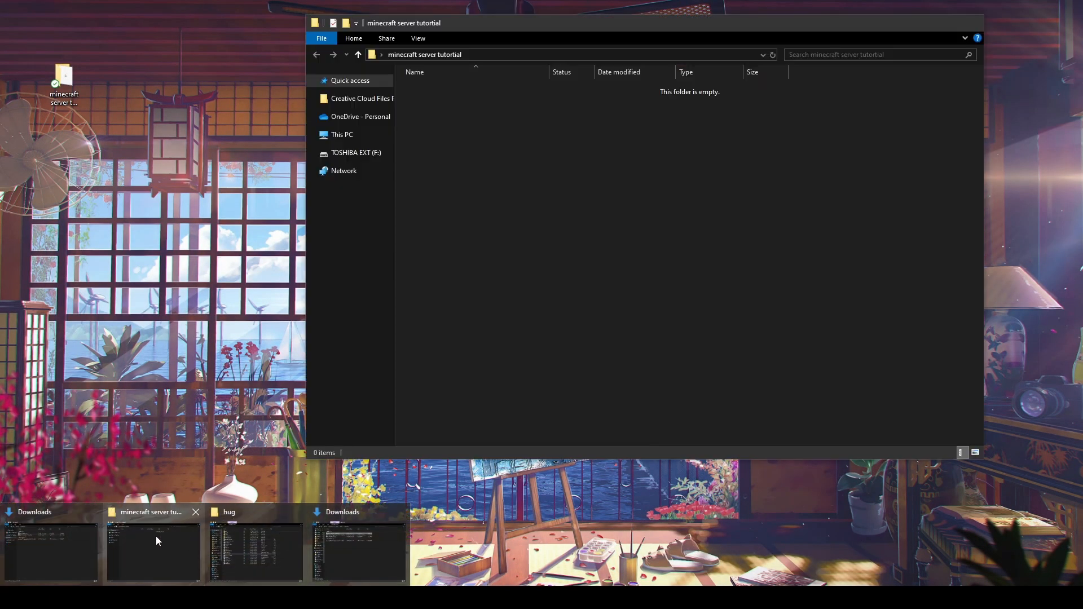
left_click(154, 536)
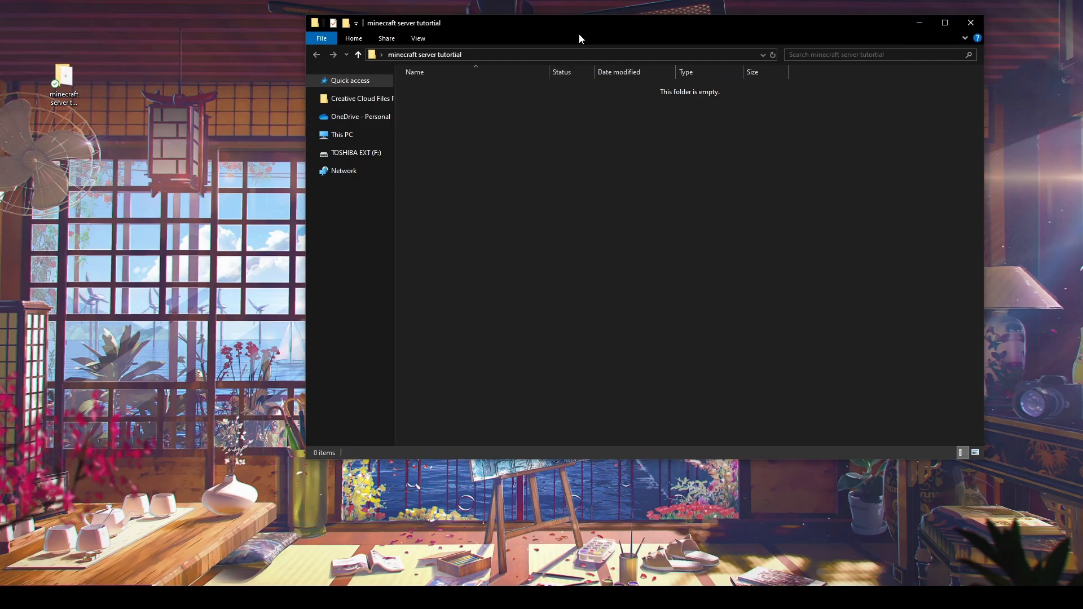
left_click_drag(563, 28, 341, 37)
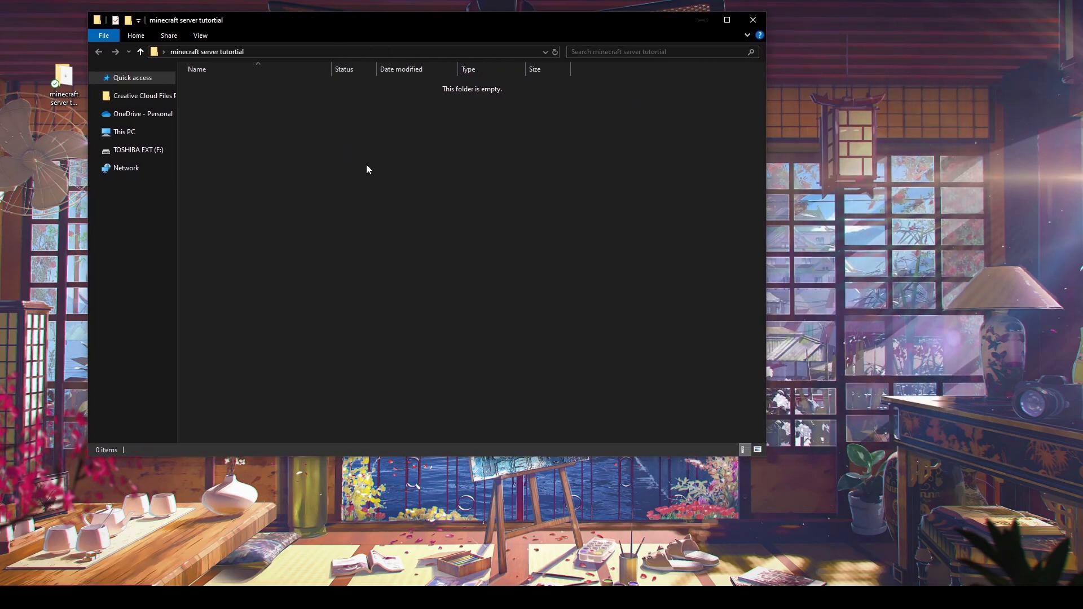
mouse_move(206, 598)
left_click(48, 545)
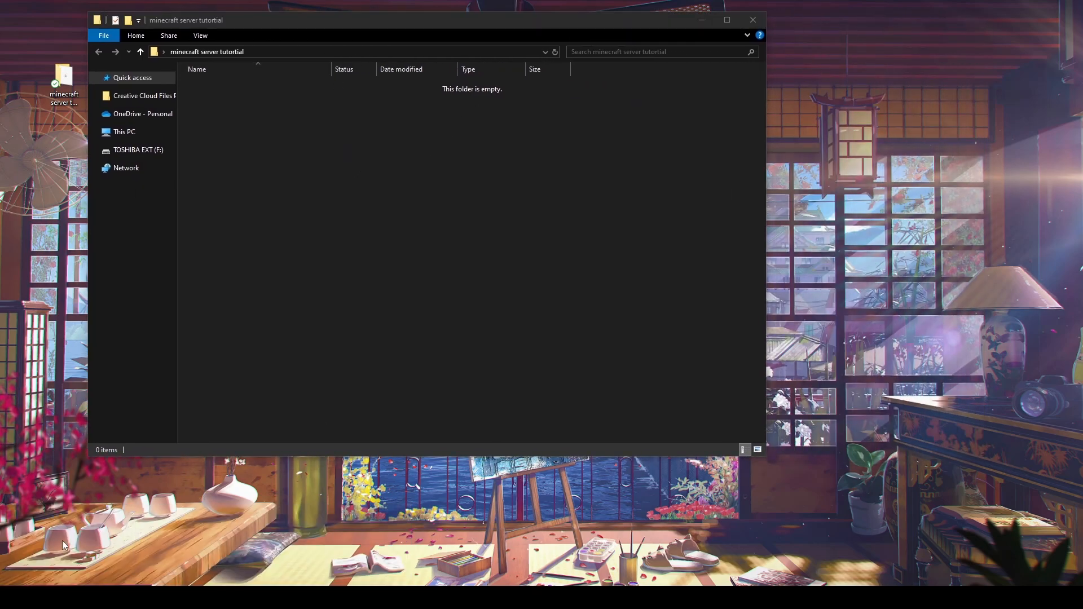
left_click_drag(428, 133, 802, 143)
left_click_drag(649, 239, 423, 184)
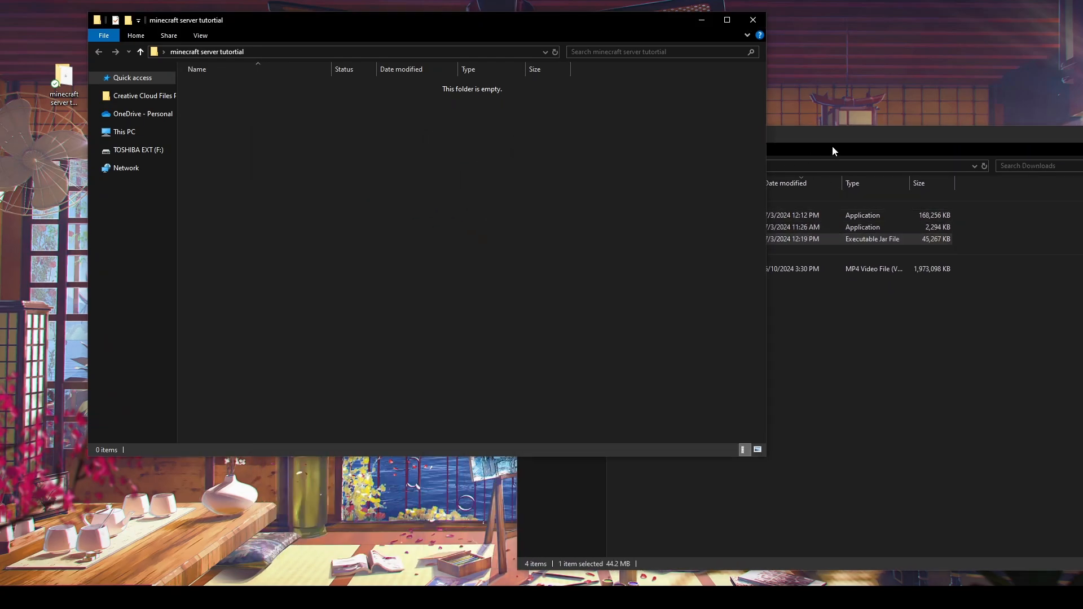
left_click_drag(835, 137, 632, 130)
left_click(759, 130)
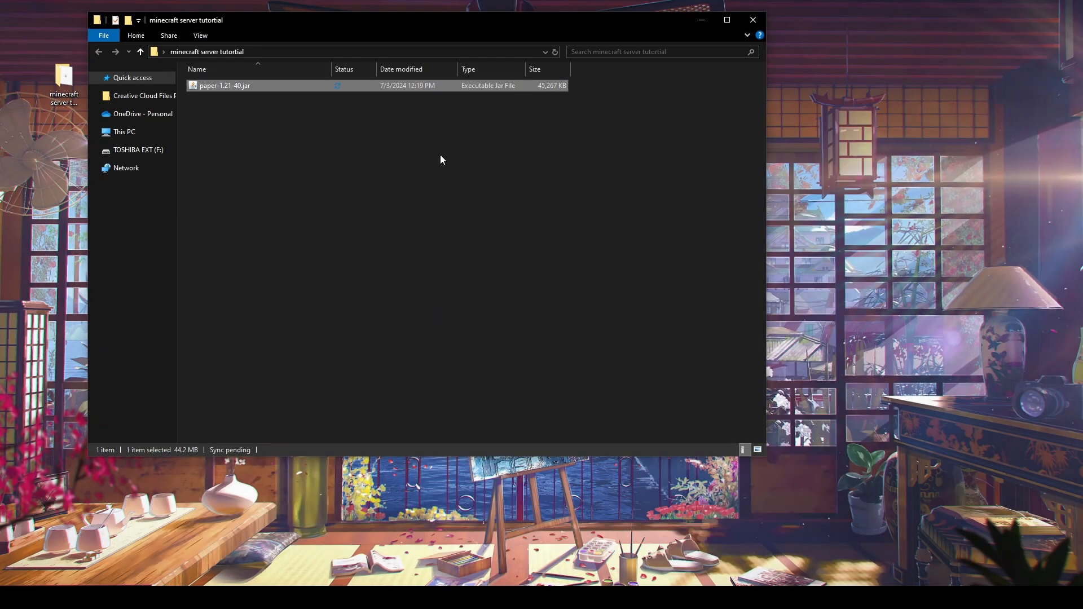
- Rename paper-1.21-40.jar in the server folder to paper.jar
left_click(429, 152)
right_click(259, 92)
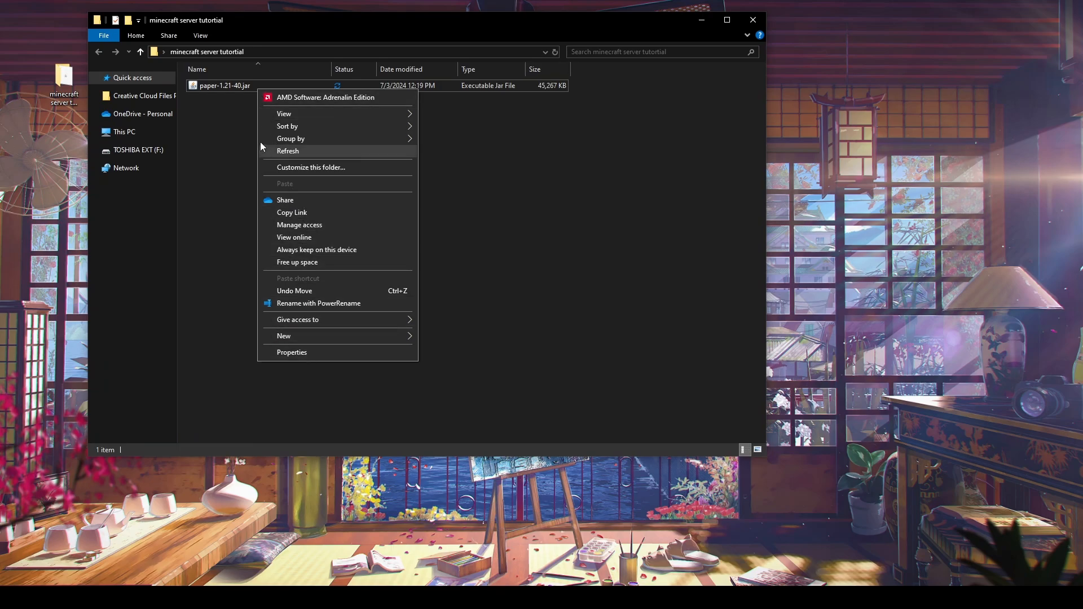
left_click(224, 103)
right_click(222, 88)
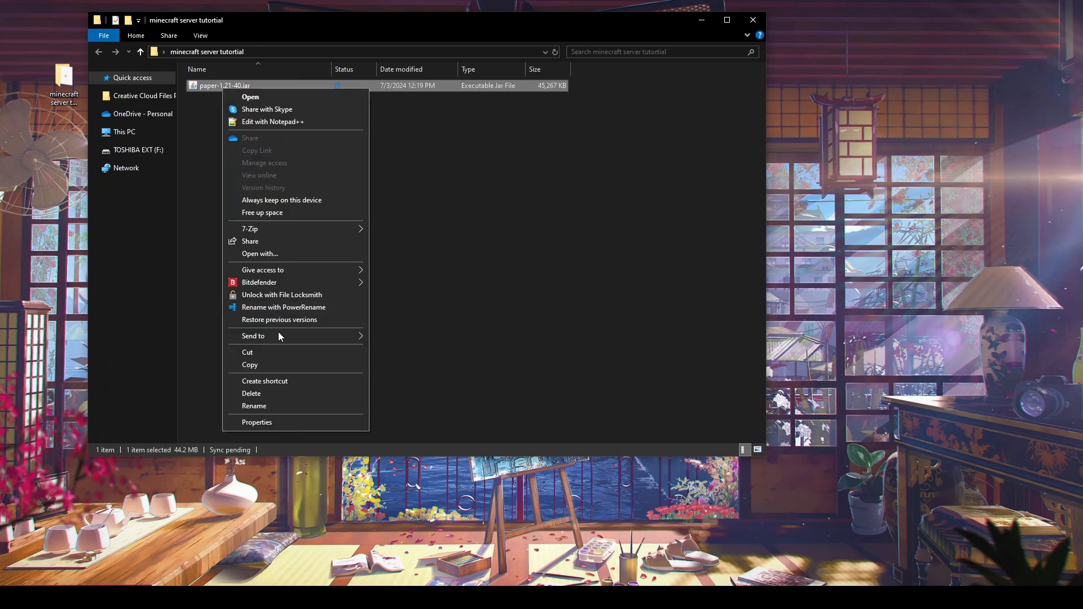
left_click(269, 405)
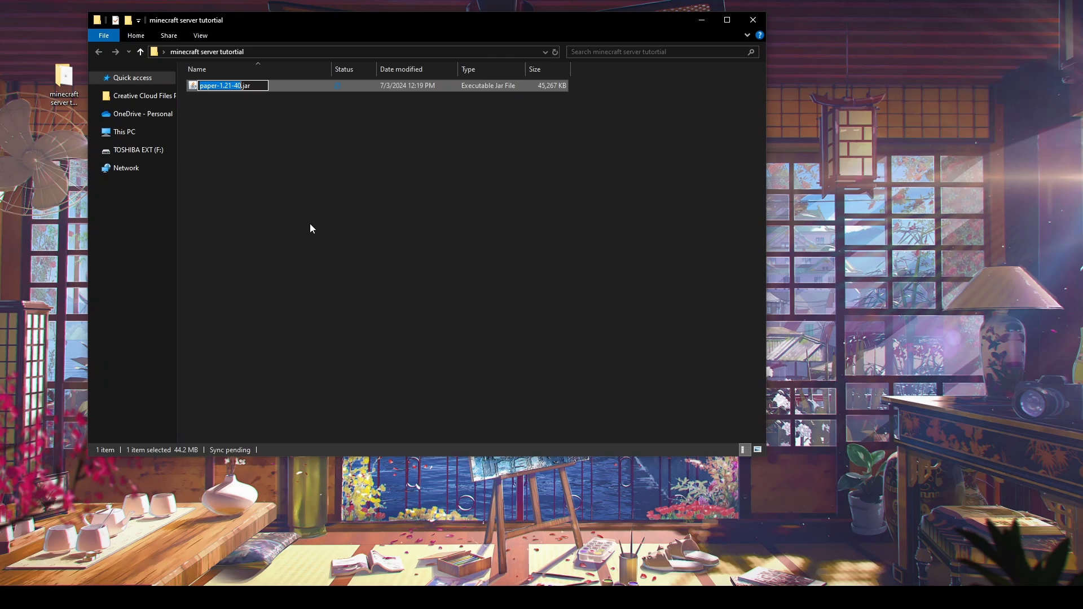
key("Right")
key("BackSpace")
key("BackSpace")
key("BackSpace")
key("BackSpace")
key("BackSpace")
key("BackSpace")
key("BackSpace")
key("BackSpace")
key("Return")
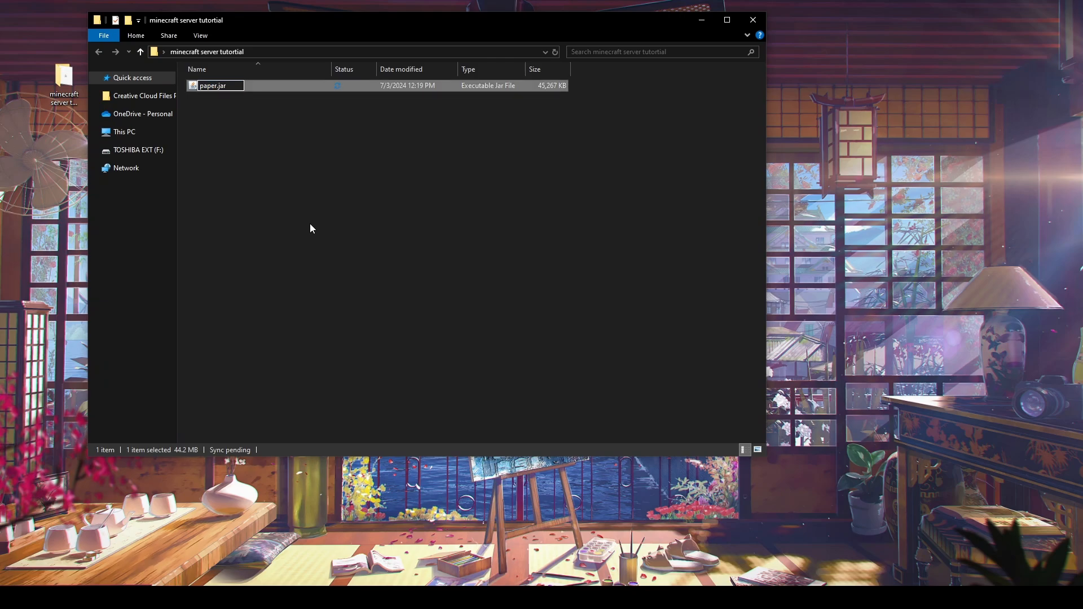
left_click(309, 228)
- Create a new text document with the default name in the server folder and open it in Notepad
right_click(343, 180)
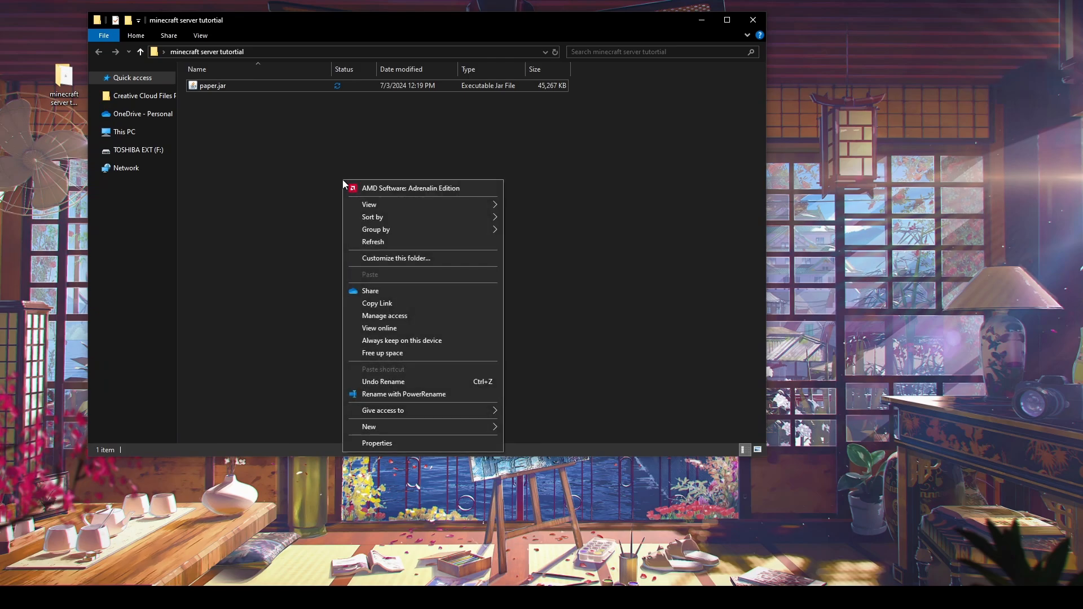
mouse_move(435, 428)
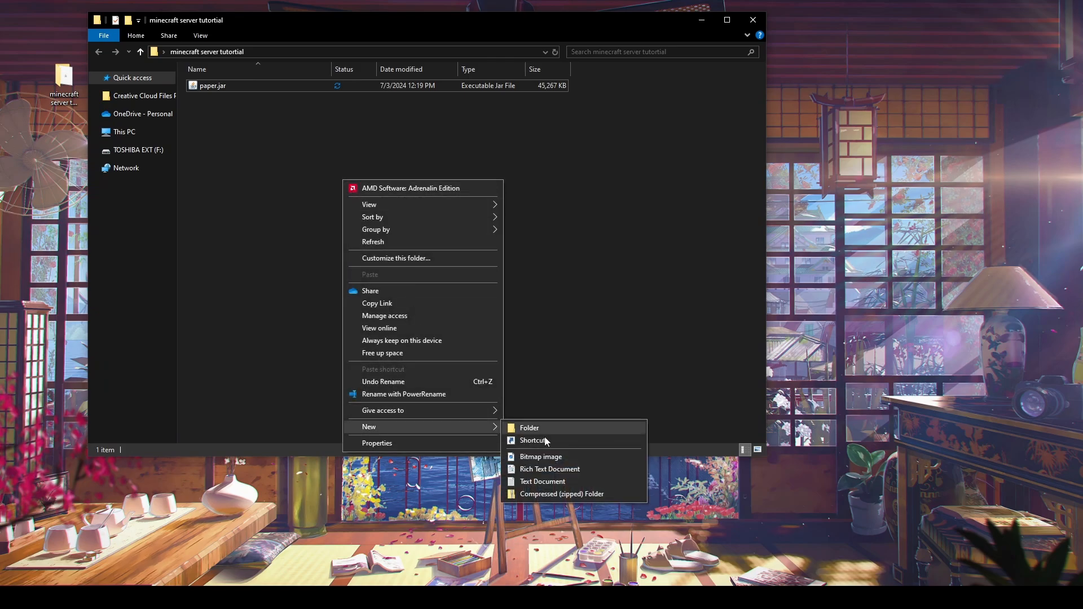
left_click(563, 480)
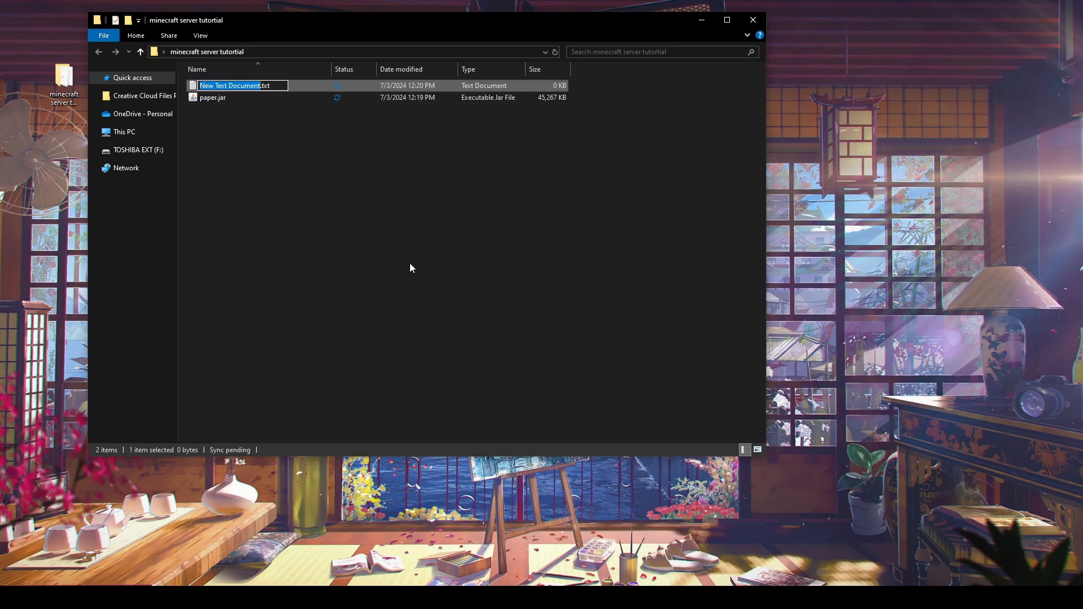
key("Return")
double_click(272, 85)
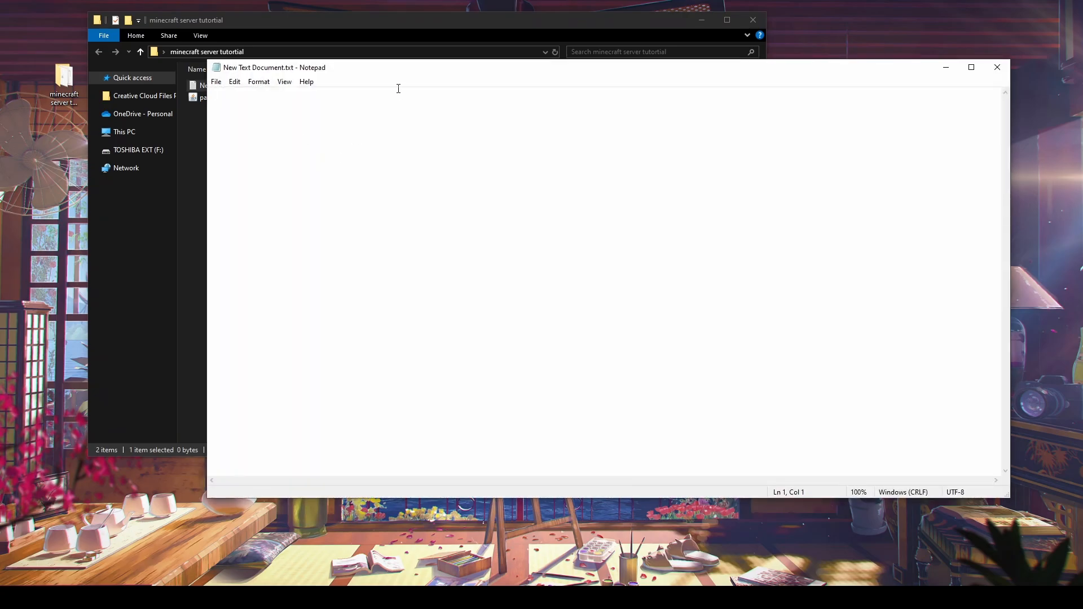
left_click_drag(398, 70, 304, 77)
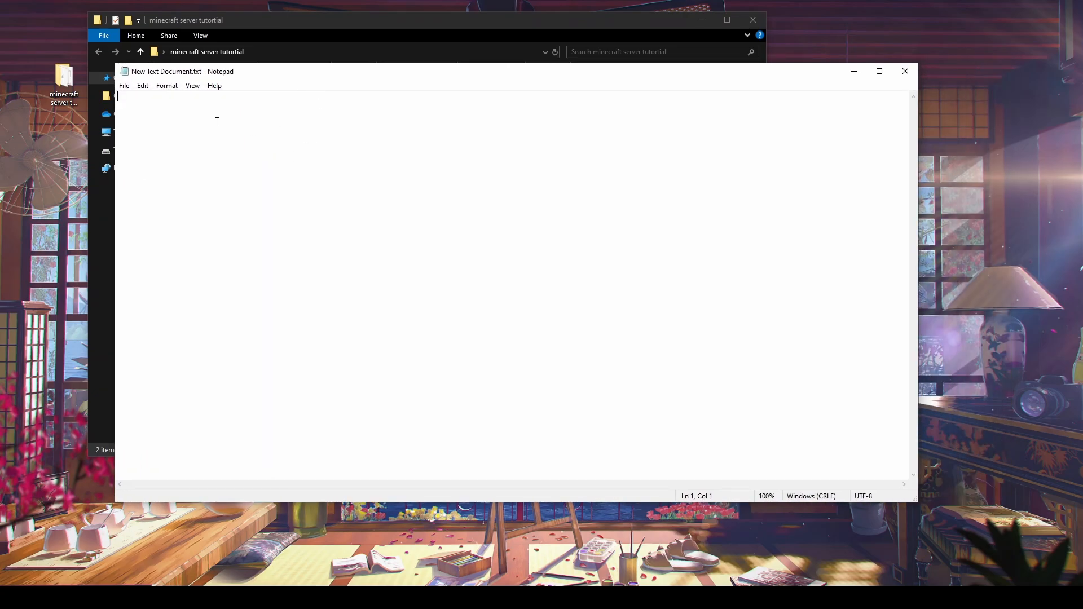
- Write the startup script in the text document as two lines: "java -Xmx1G -jar paper.jar" and "PAUSE"
type("java -Xmx1G -jar spigot.jar PAUSE")
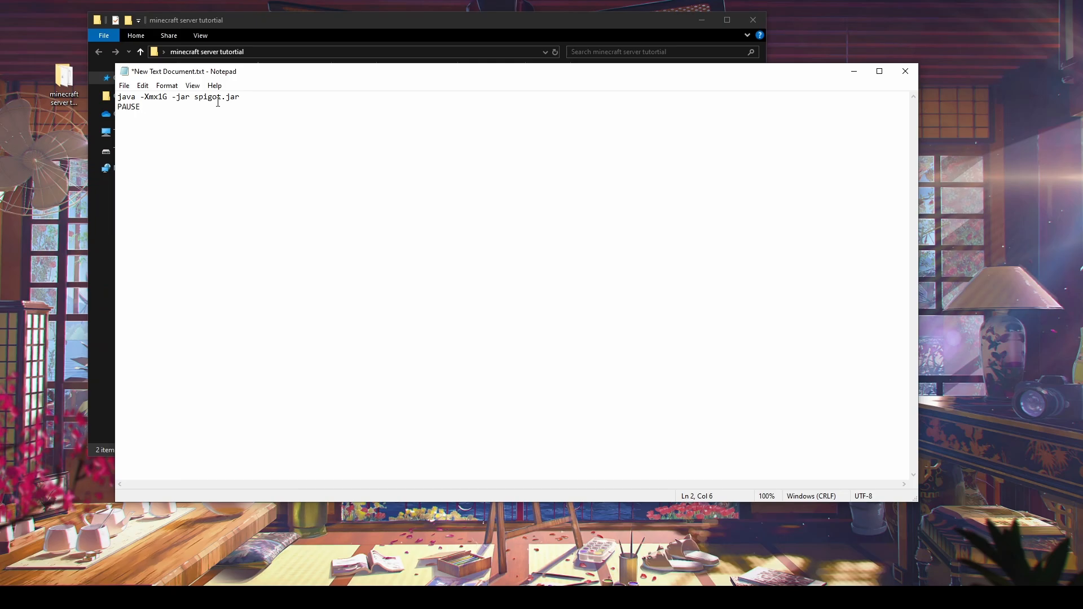
left_click(222, 97)
key("BackSpace")
key("BackSpace")
key("BackSpace")
key("BackSpace")
key("BackSpace")
key("BackSpace")
type("paper")
left_click(192, 176)
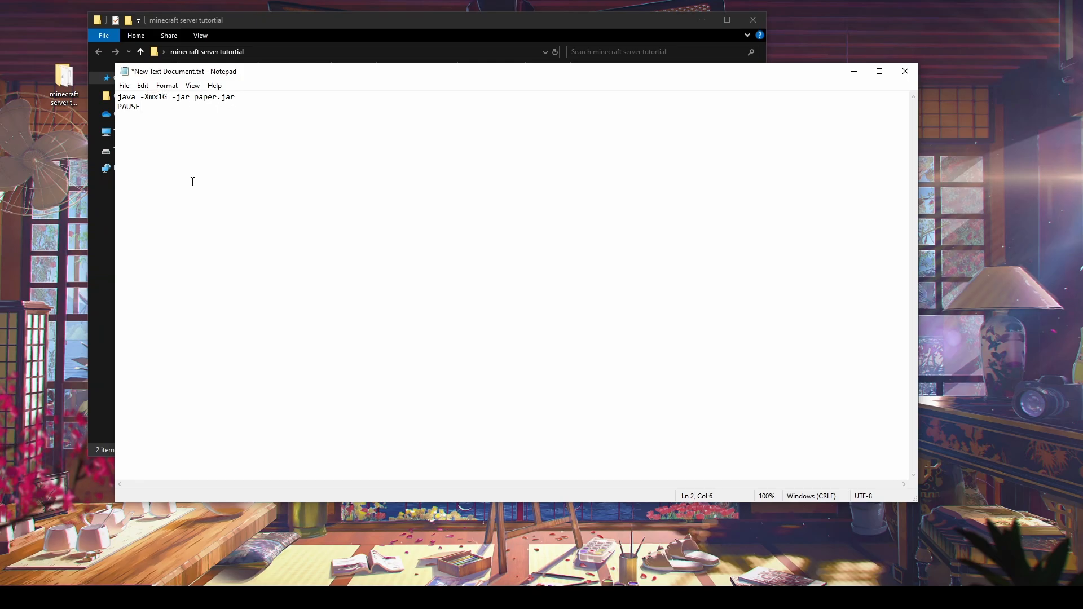
- Save the script in the server folder as run.bat with the file type All Files
left_click(125, 85)
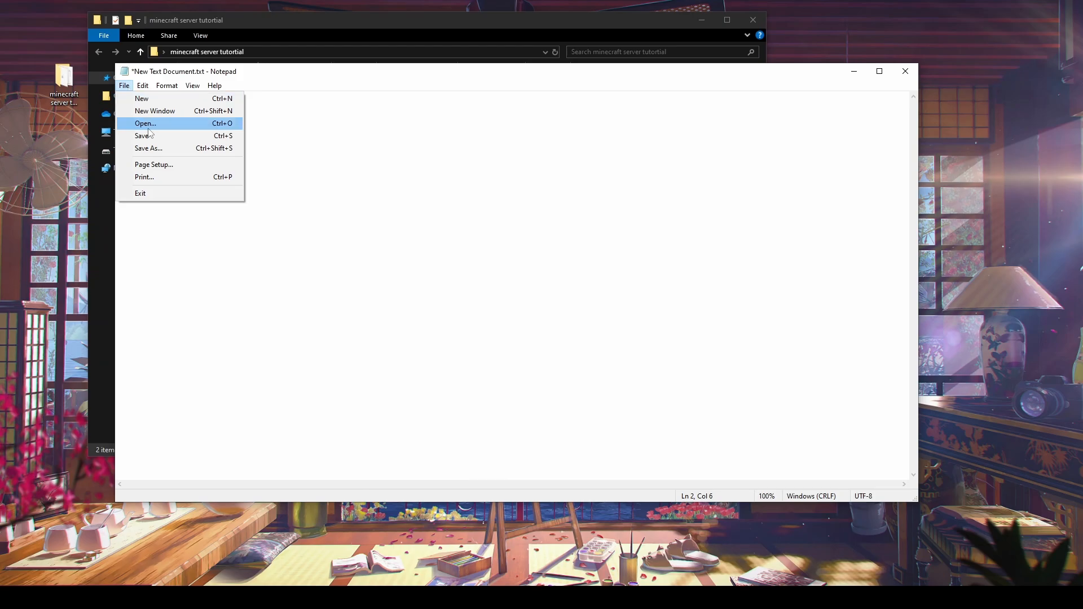
left_click(153, 148)
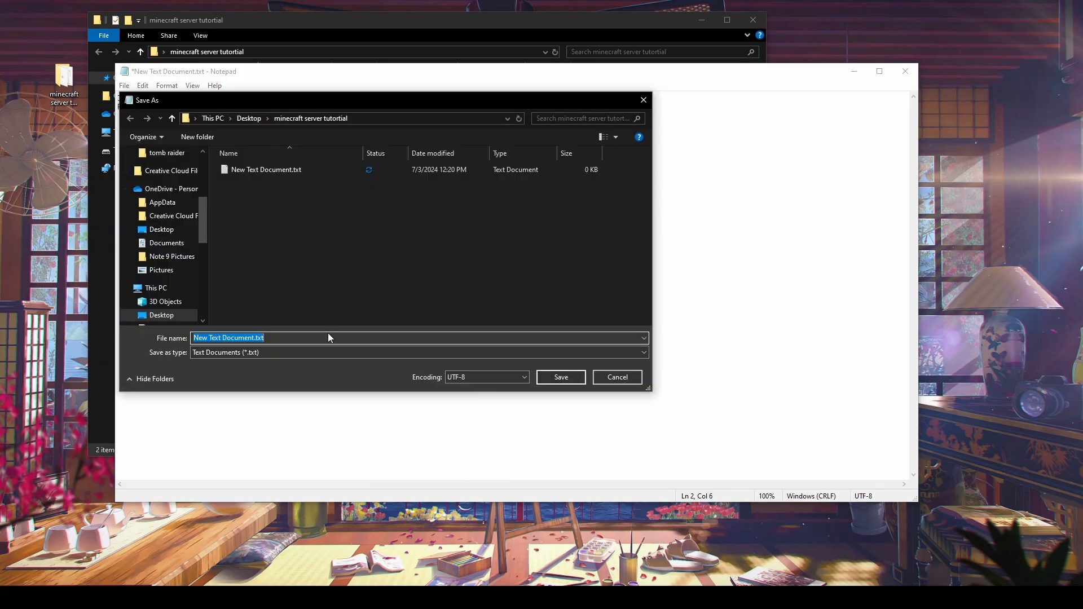
left_click(317, 353)
left_click(255, 371)
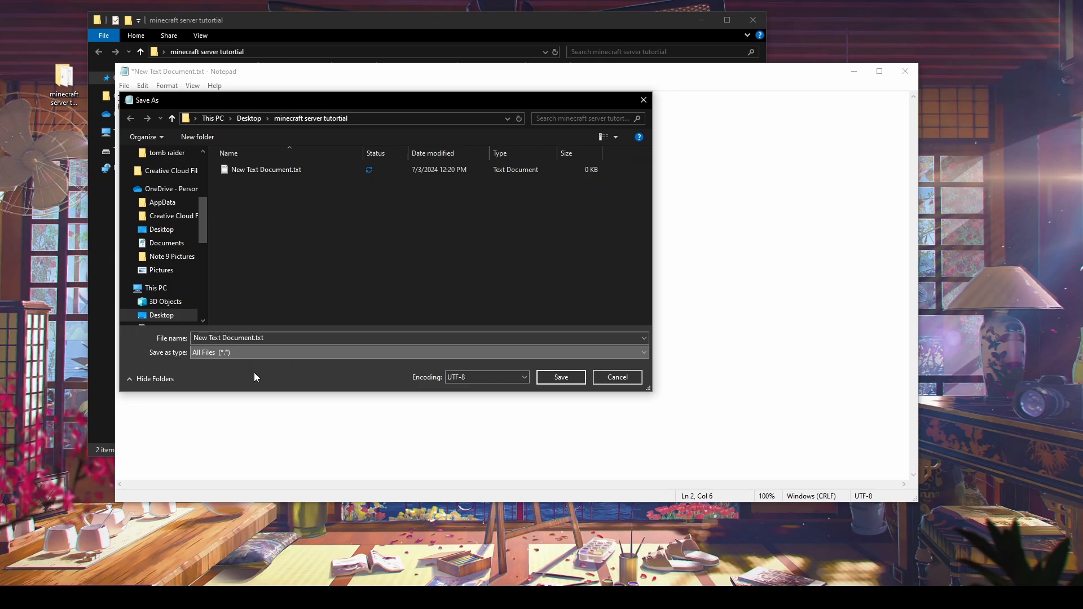
left_click(270, 337)
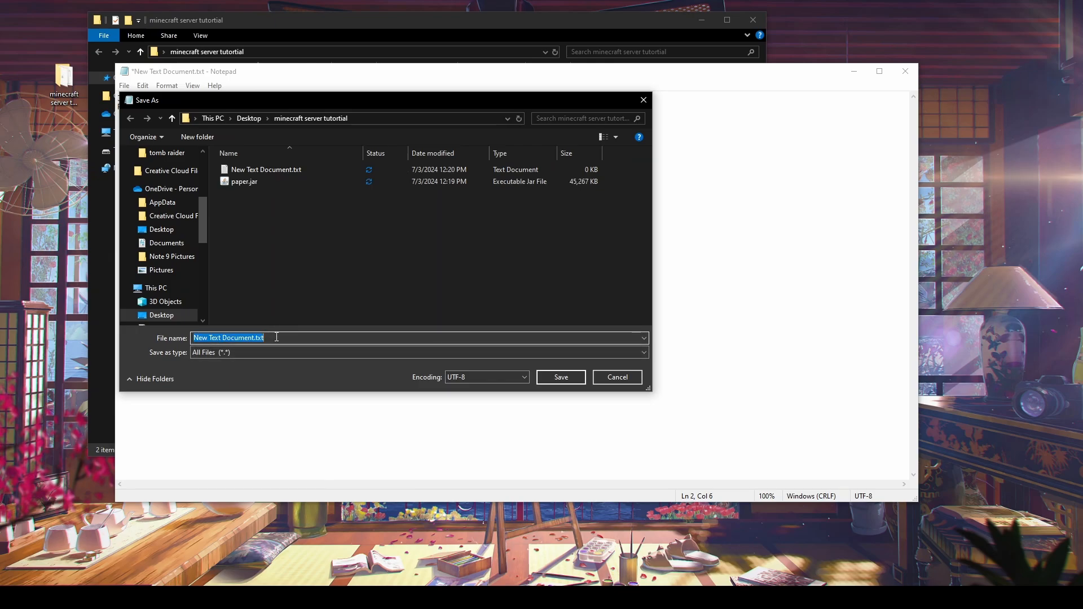
key("BackSpace")
type("run.bat")
key("Return")
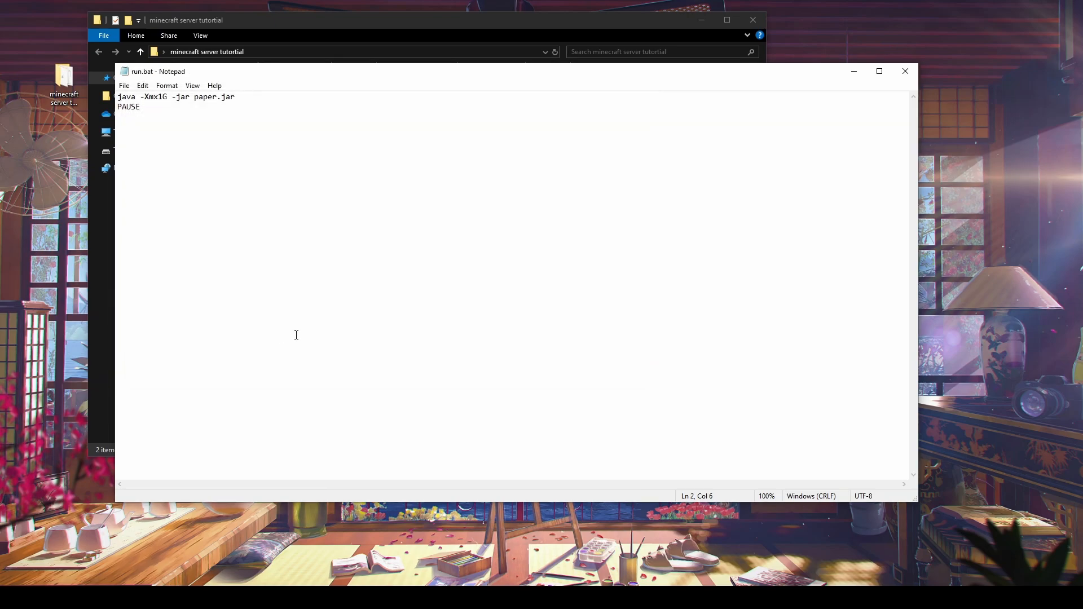
- Close the script and delete the leftover New Text Document.txt from the server folder
left_click(904, 71)
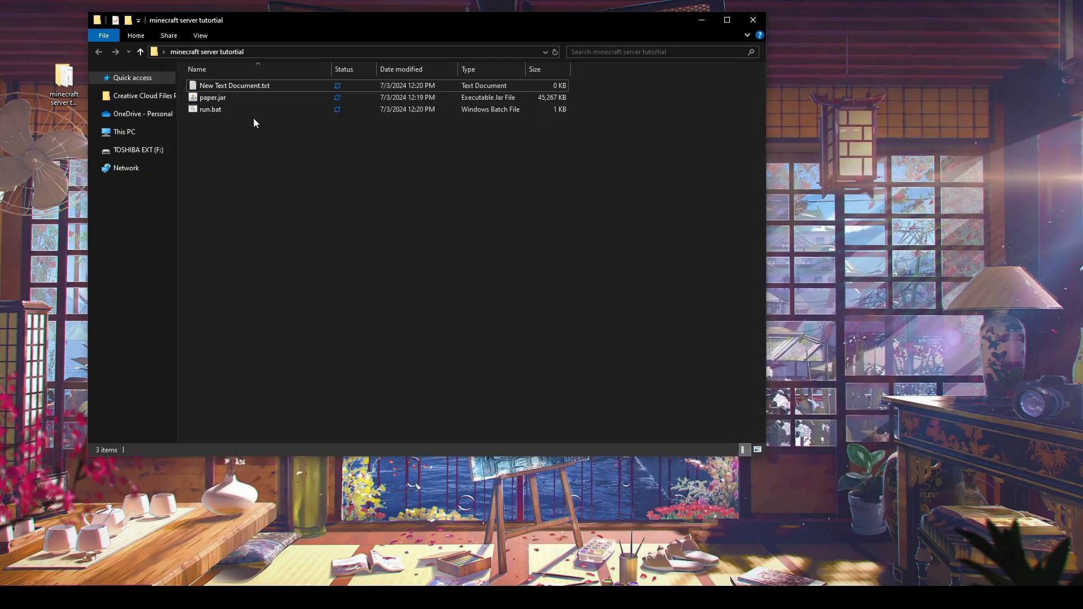
left_click(267, 88)
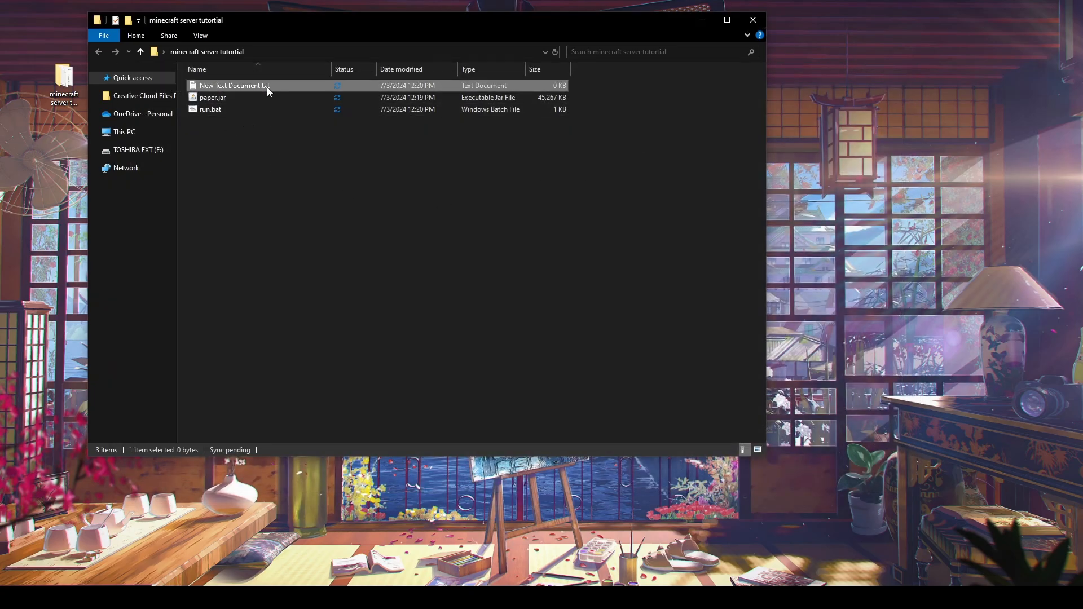
key("Delete")
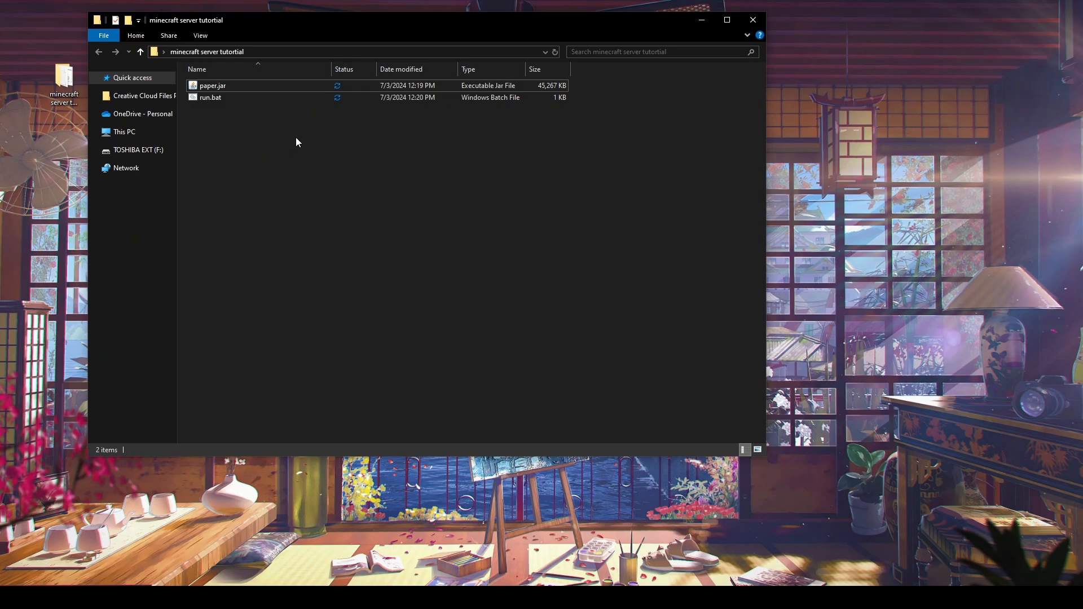
- Execute run.bat to generate the initial server files, and terminate the batch job once the EULA notice appears
double_click(229, 102)
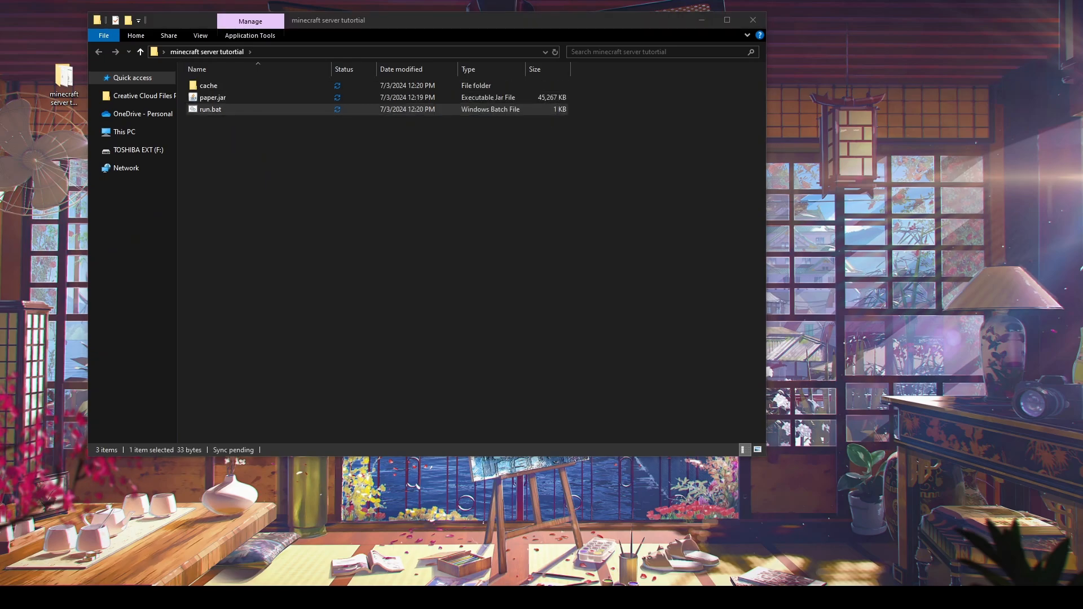
left_click_drag(618, 137, 539, 100)
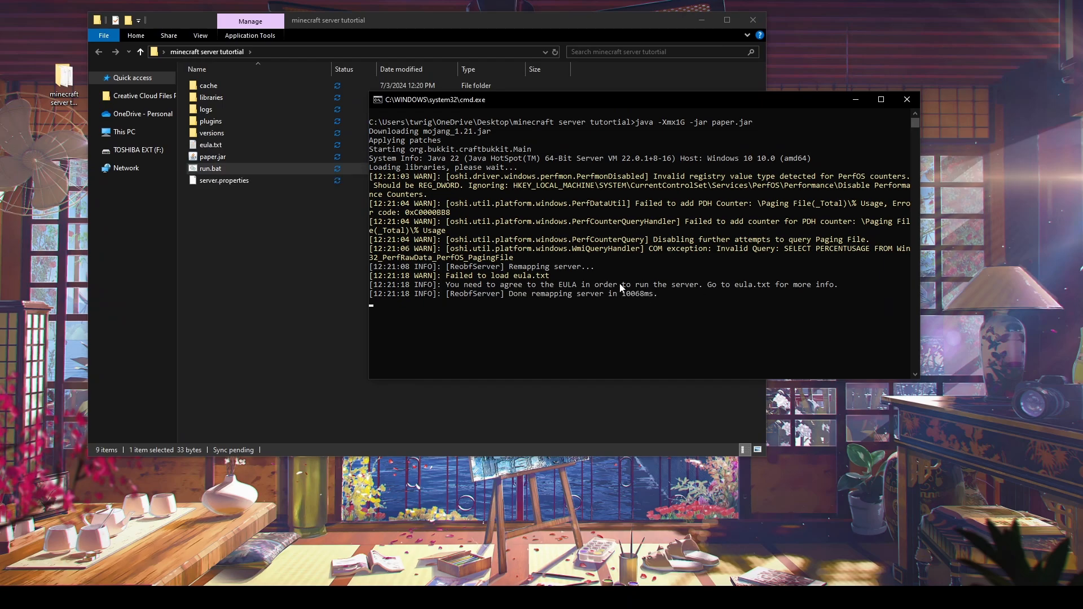
key("ctrl+c")
type("y")
key("Return")
left_click(407, 288)
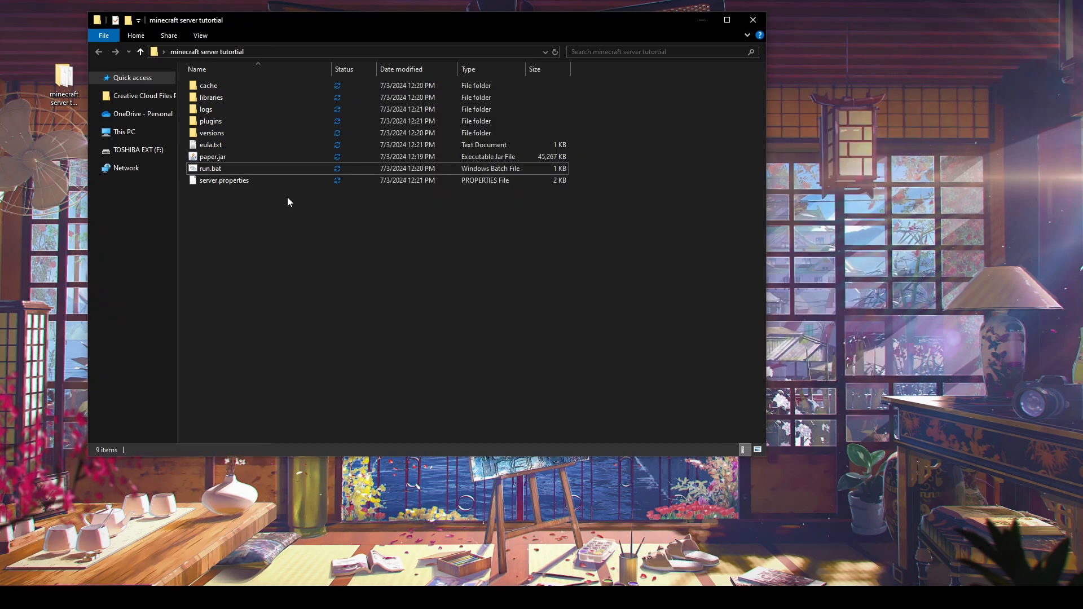
- Accept the EULA by setting eula=true in eula.txt, save the file and close it
double_click(236, 148)
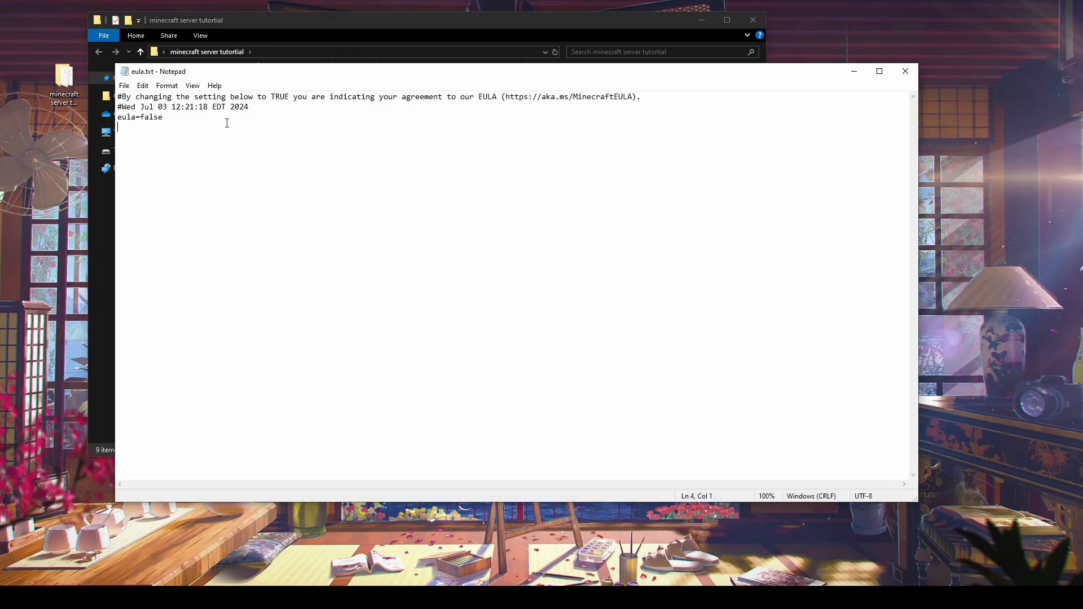
key("BackSpace")
key("BackSpace")
key("BackSpace")
key("BackSpace")
key("BackSpace")
type("true")
left_click(124, 85)
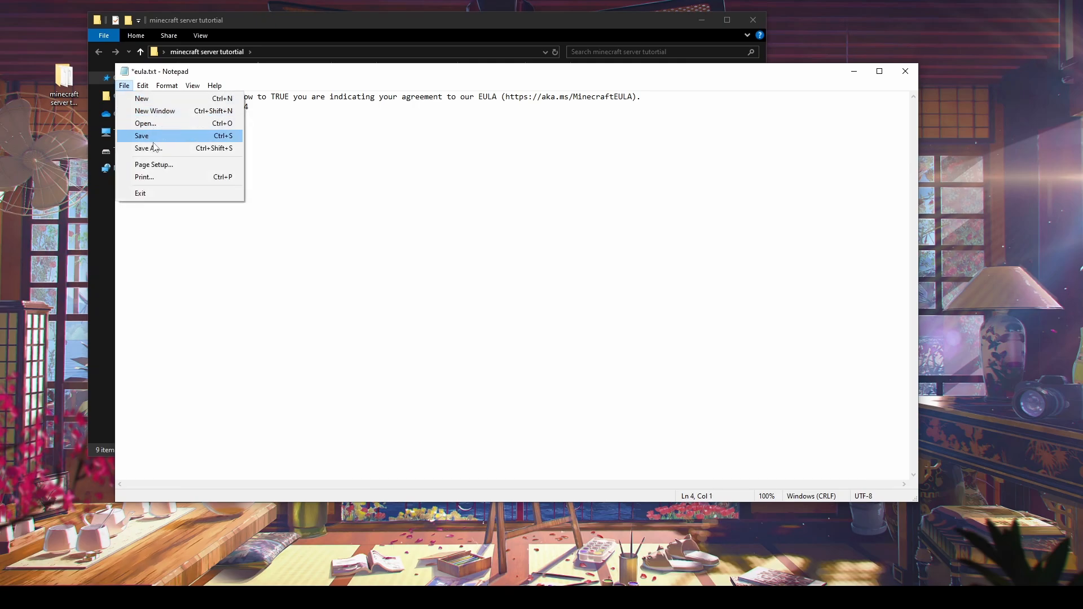
left_click(148, 135)
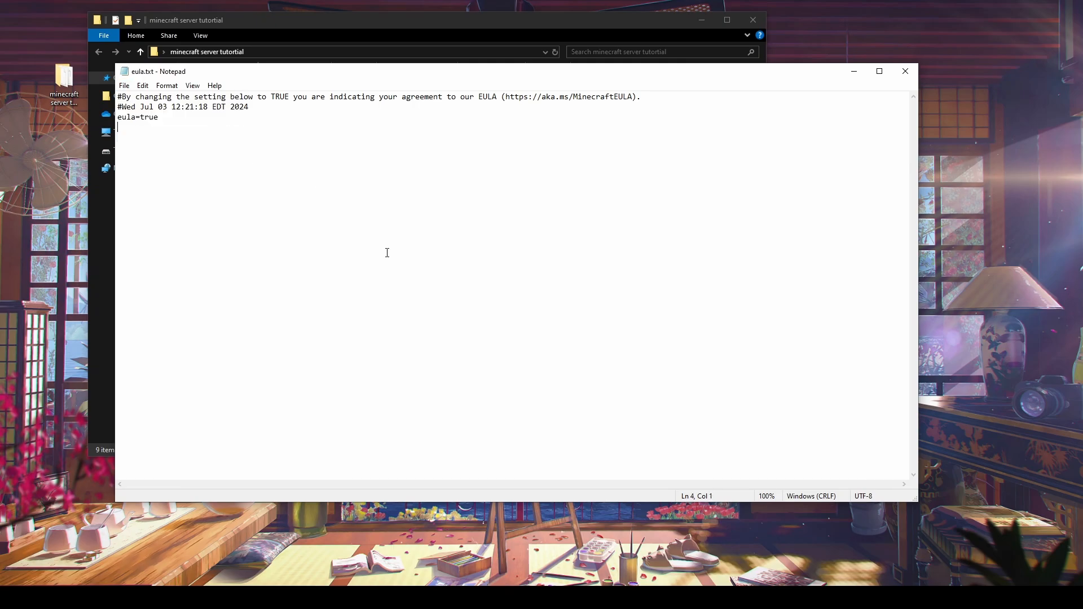
left_click(905, 71)
- Start the server with run.bat, and once it finishes loading, rearrange the console and server folder windows
left_click(242, 170)
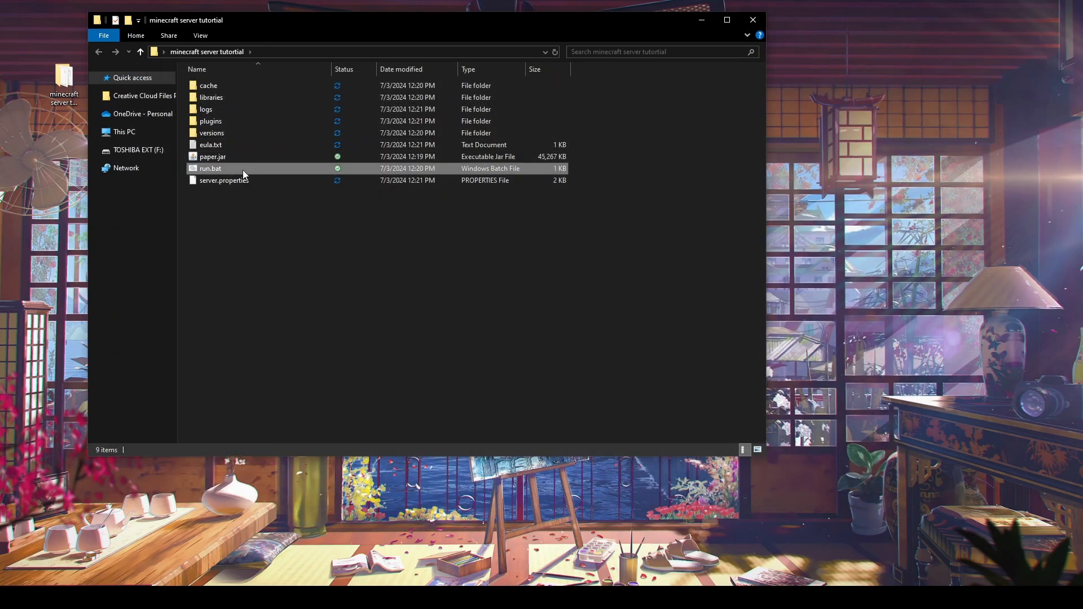
key("Return")
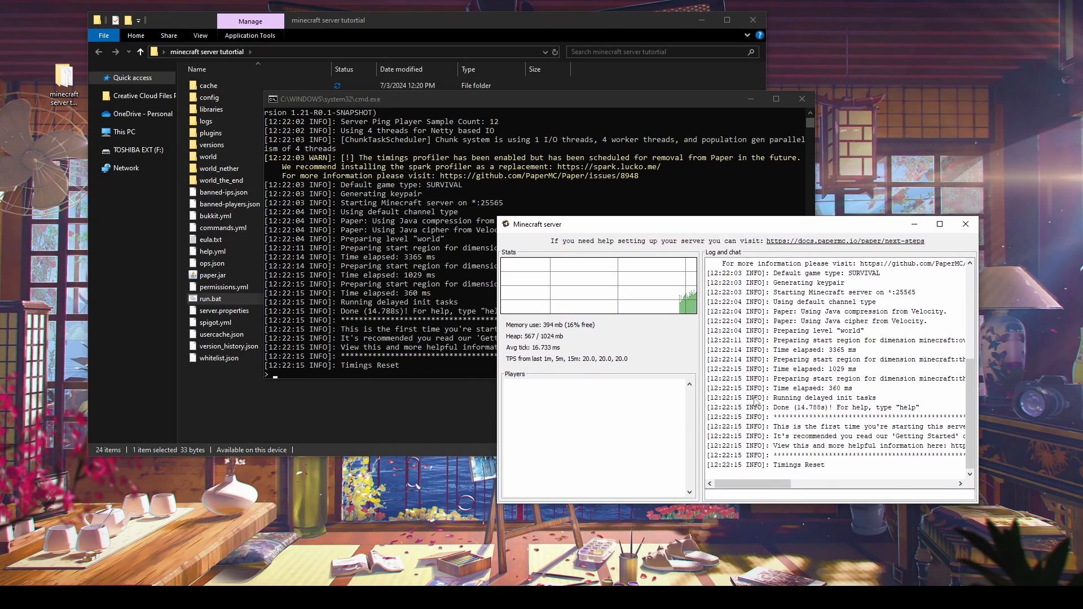
left_click_drag(469, 104, 376, 63)
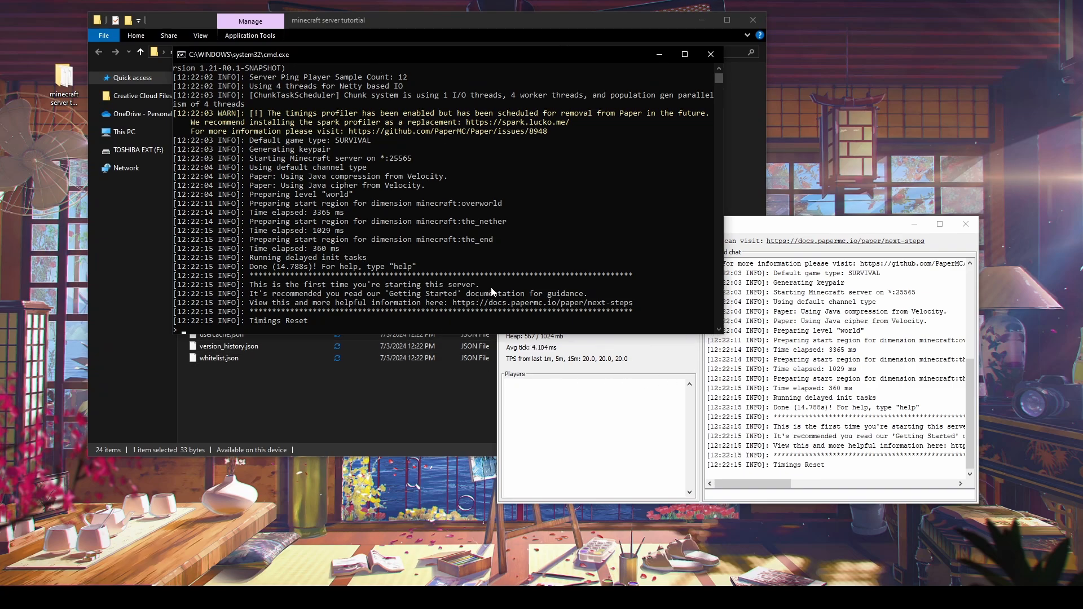
left_click(820, 228)
left_click(746, 170)
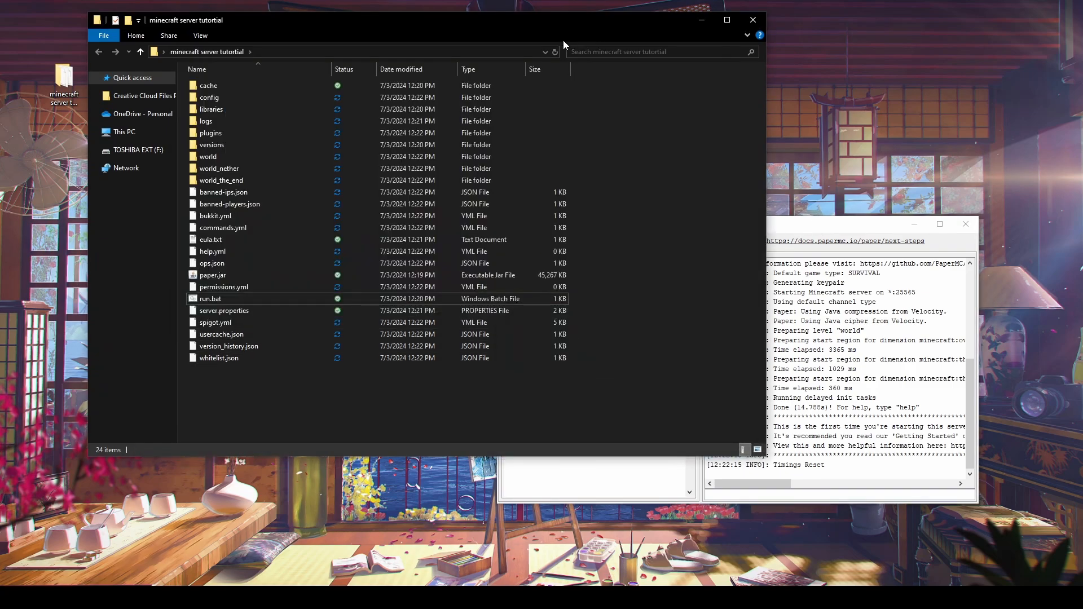
left_click_drag(526, 38, 512, 138)
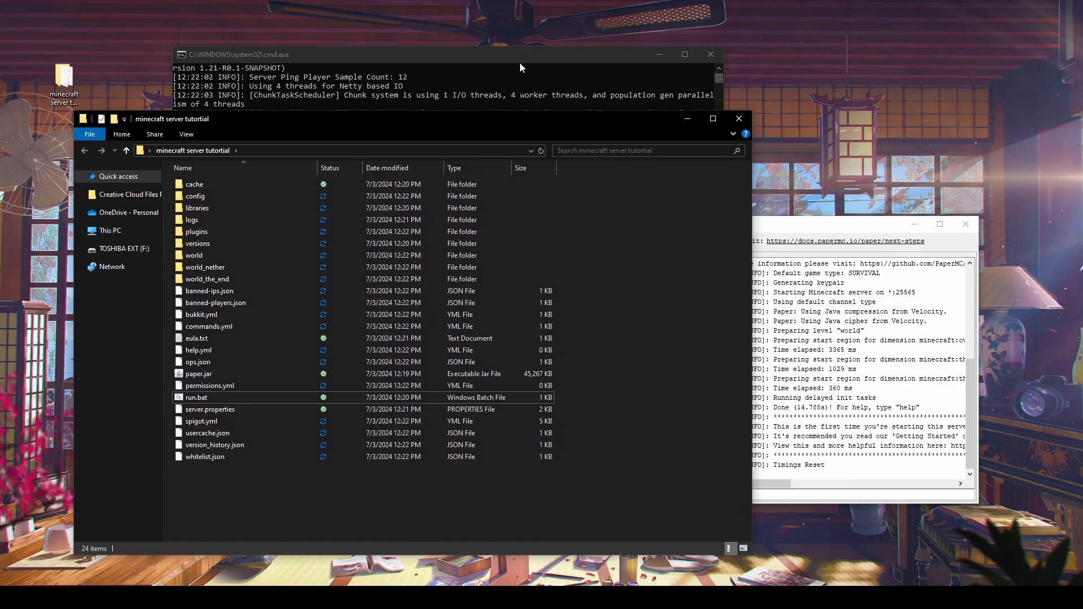
left_click(515, 58)
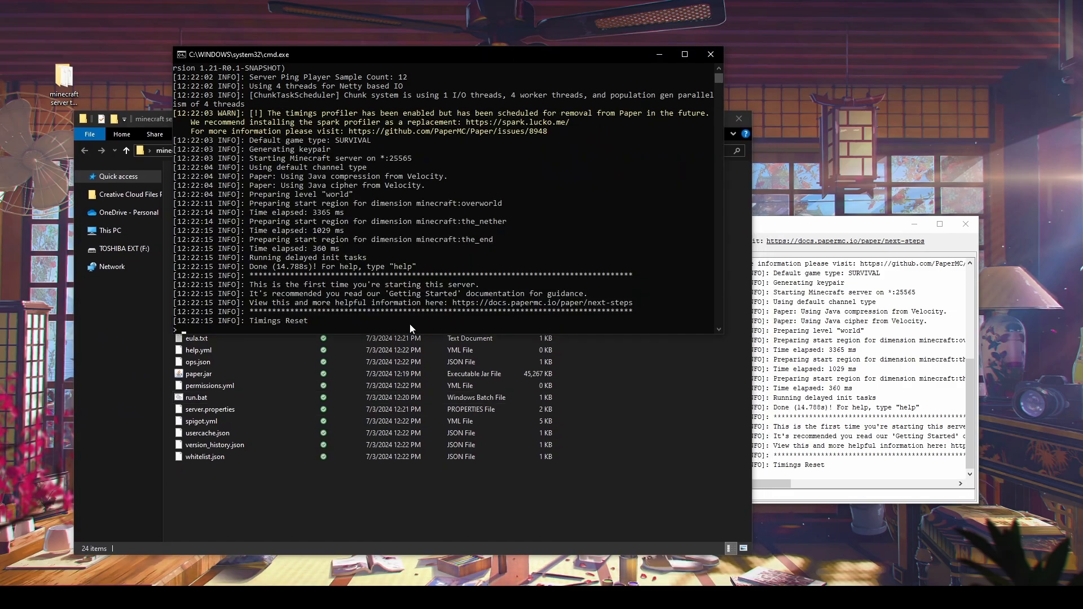
- Shut down the server with the stop command and reposition the server folder window
left_click(811, 495)
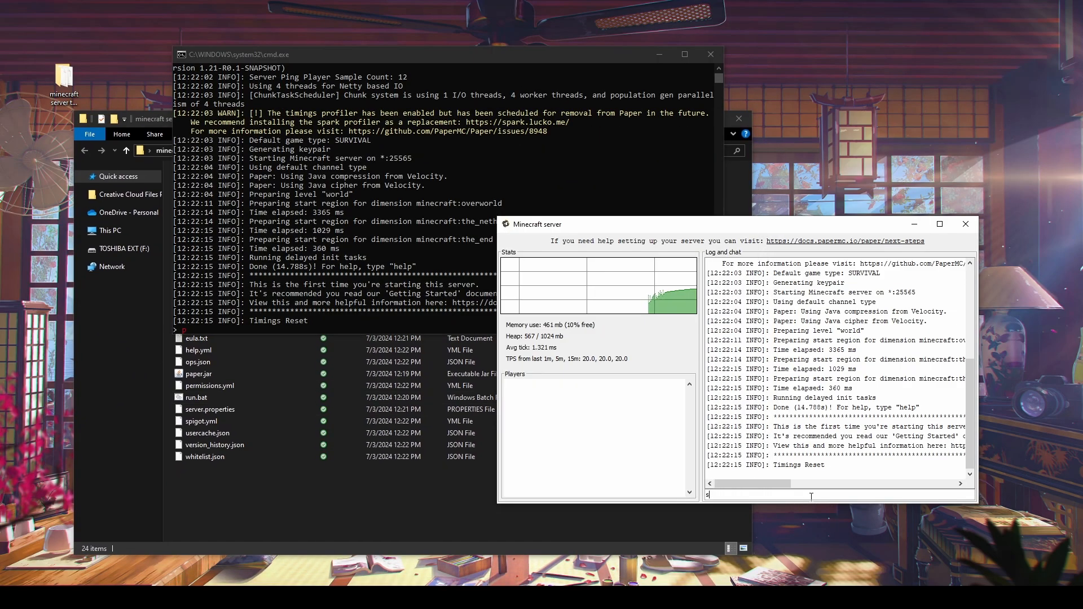
type("stop")
key("Return")
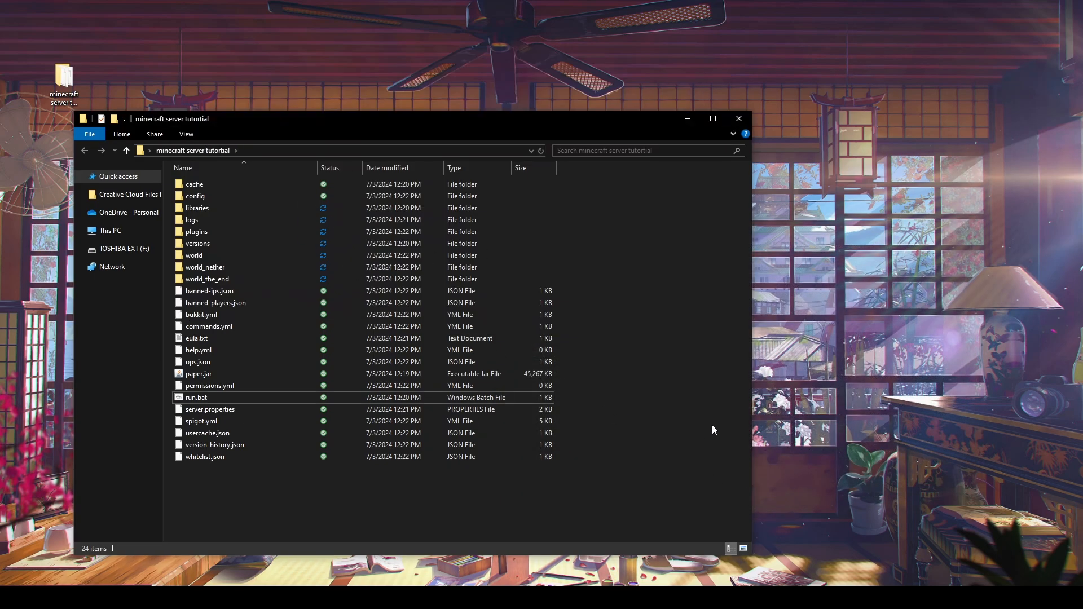
left_click_drag(527, 119, 533, 53)
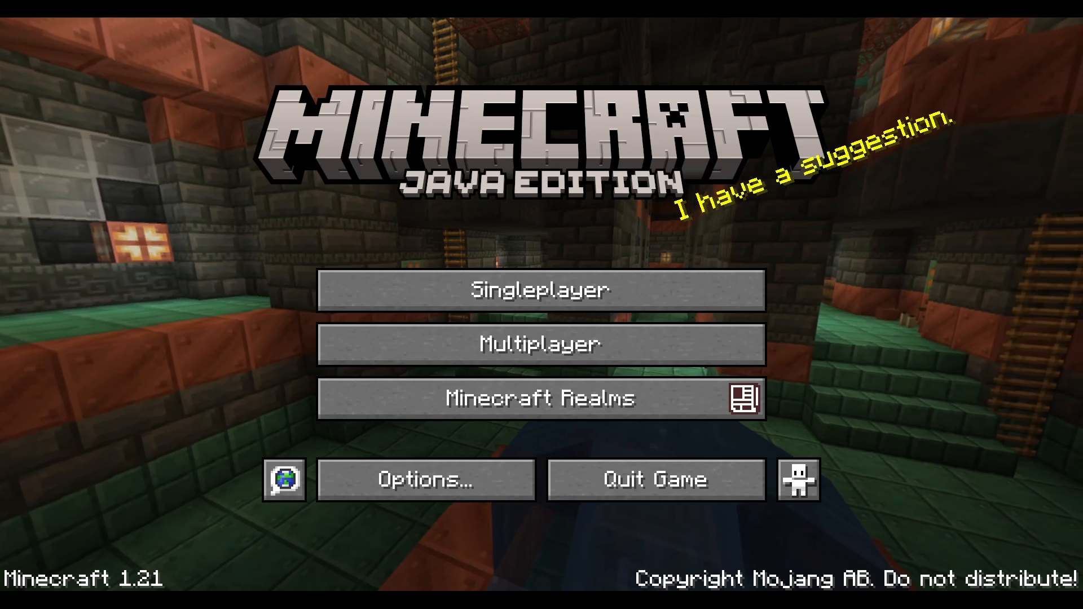
- Switch to the Chrome browser and open whatsmyip.org
key("alt+Tab")
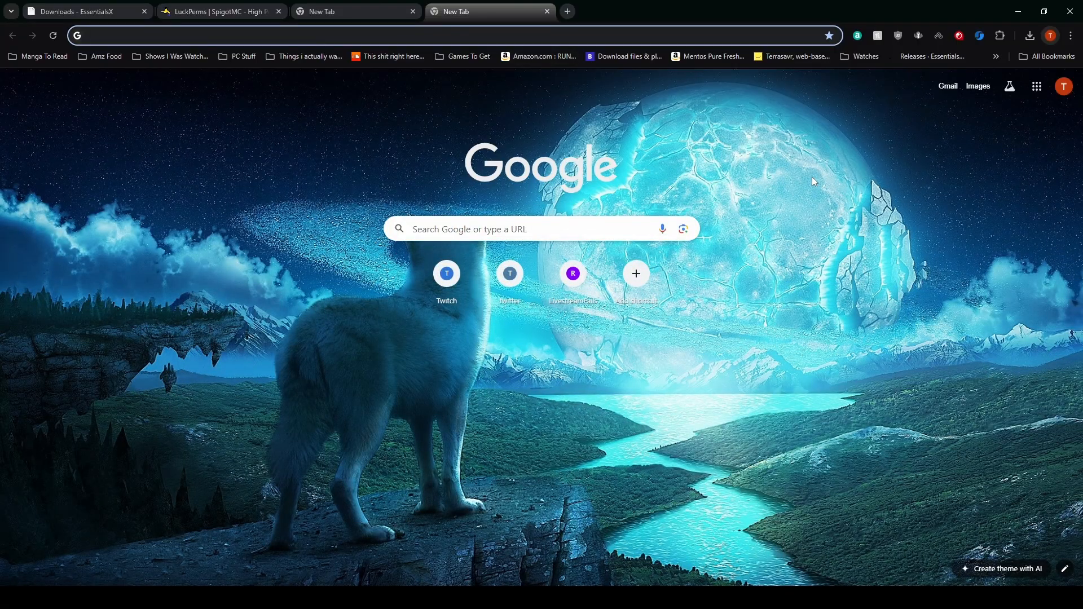
type("whats")
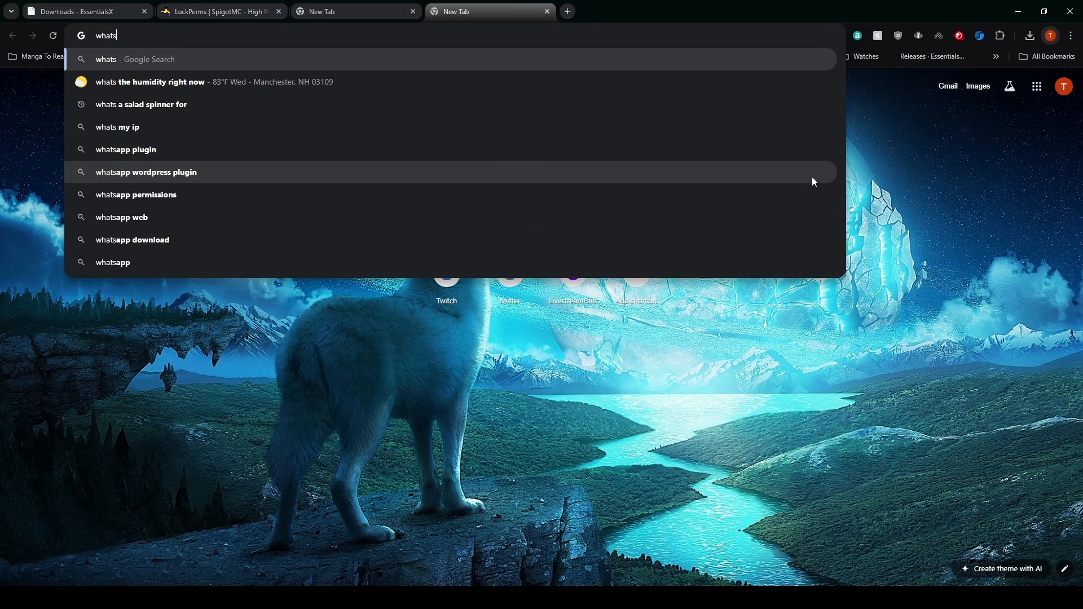
type("myip")
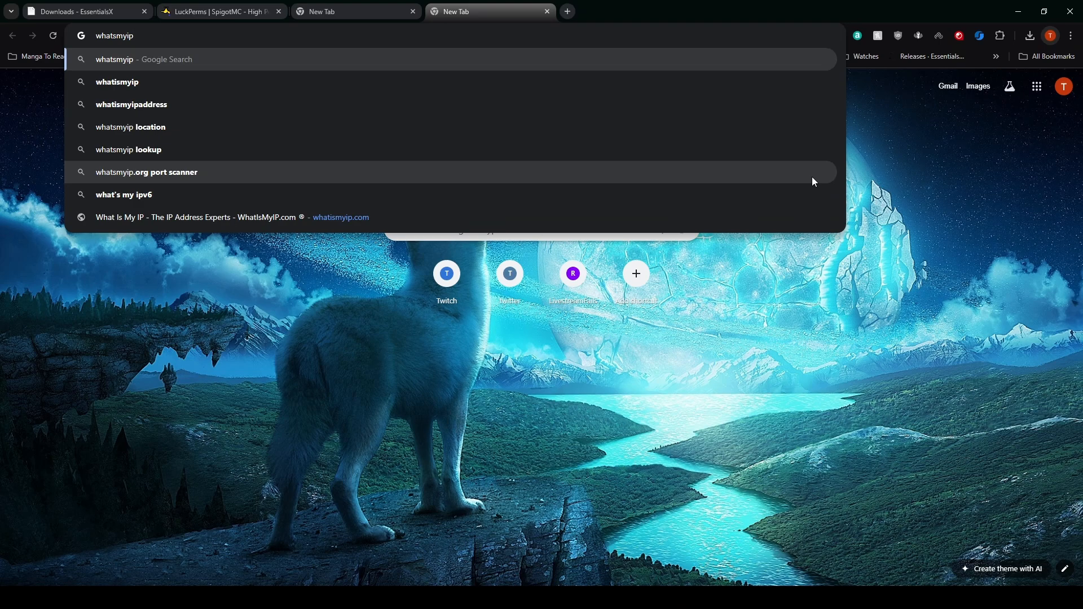
type(".org")
key("Return")
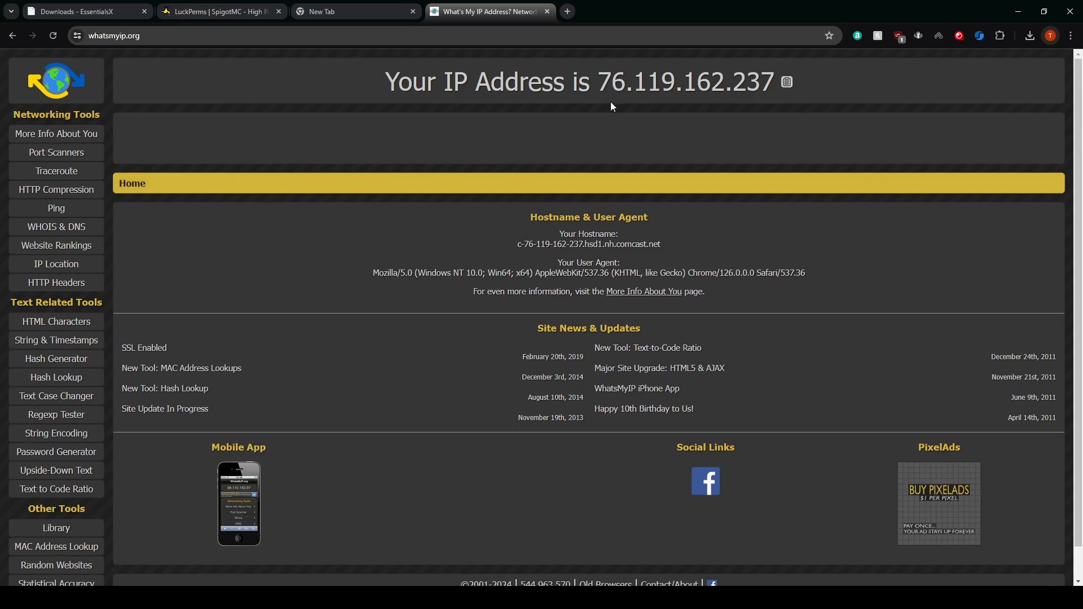
- Copy the public IP address shown on the page to the clipboard and close the whatsmyip.org page
left_click_drag(598, 85, 774, 85)
key("ctrl+c")
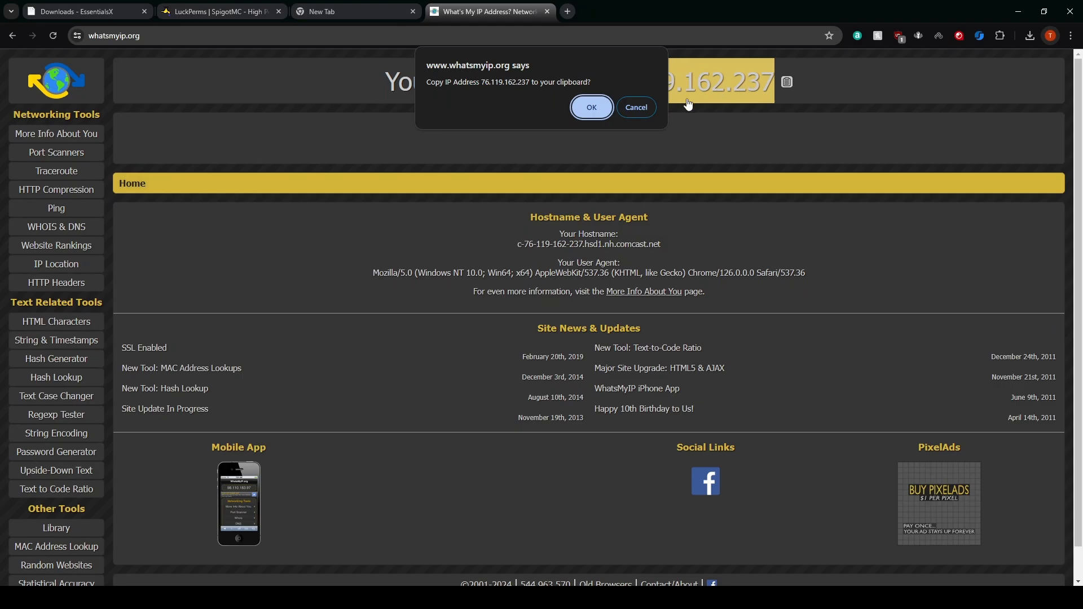
left_click(592, 107)
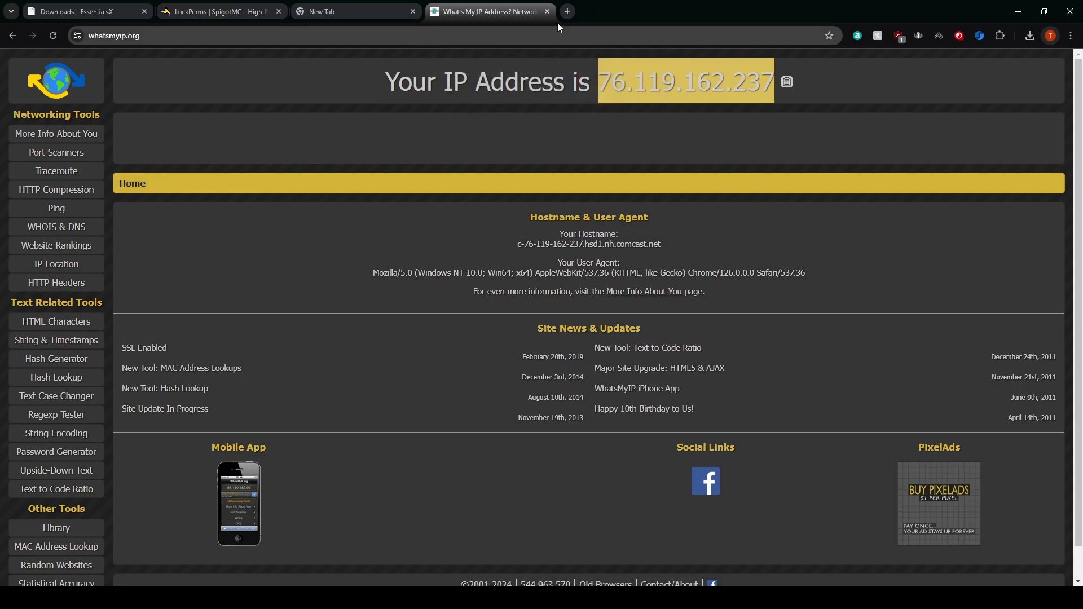
left_click(547, 12)
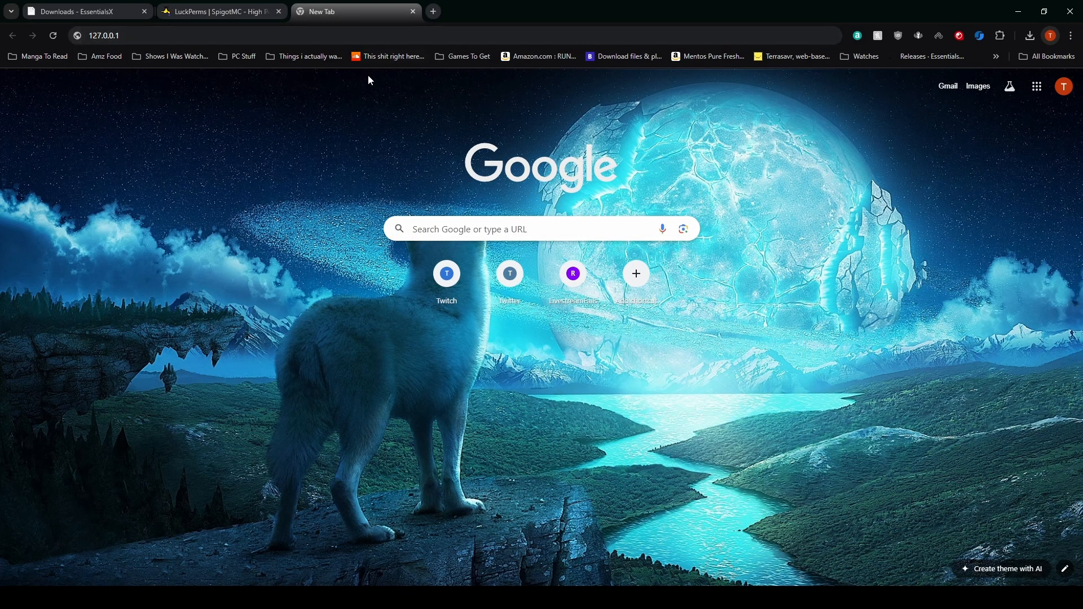
left_click(433, 11)
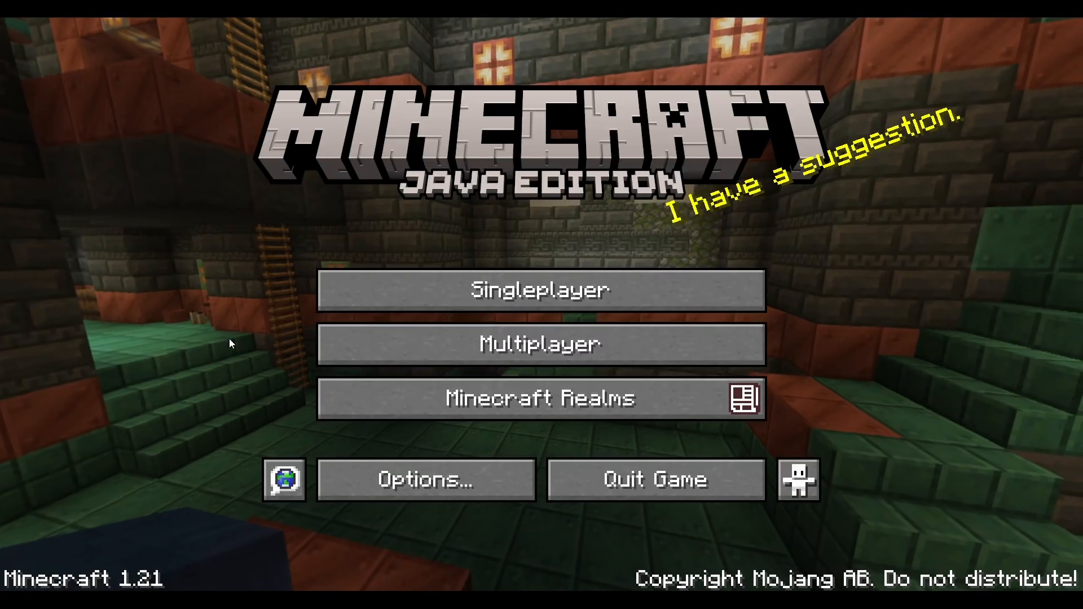
- Try to join the server in Minecraft multiplayer through Direct Connection using the copied public IP address
left_click(378, 342)
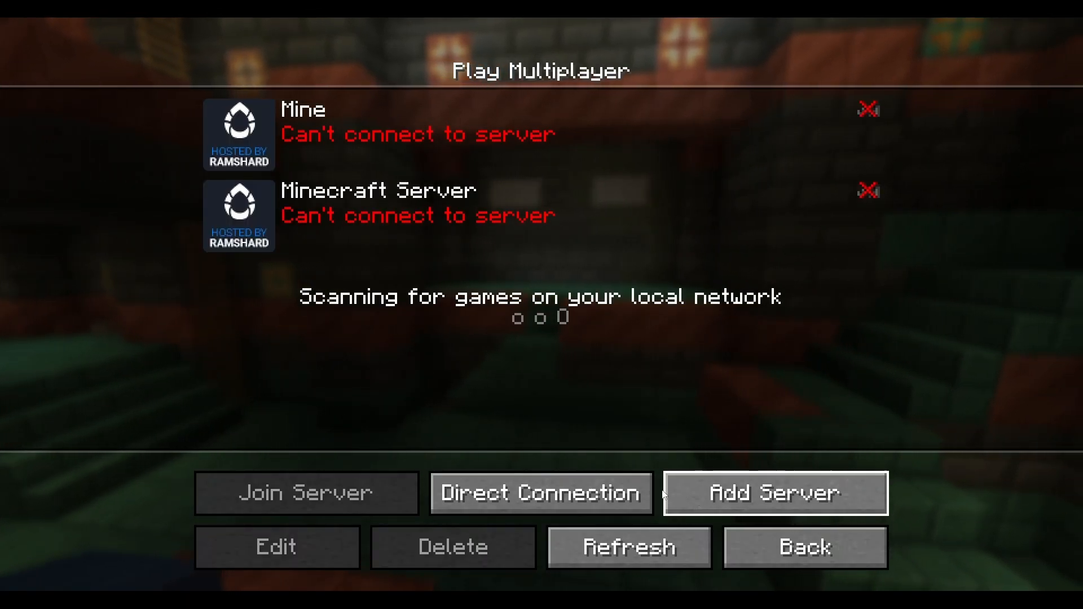
left_click(577, 479)
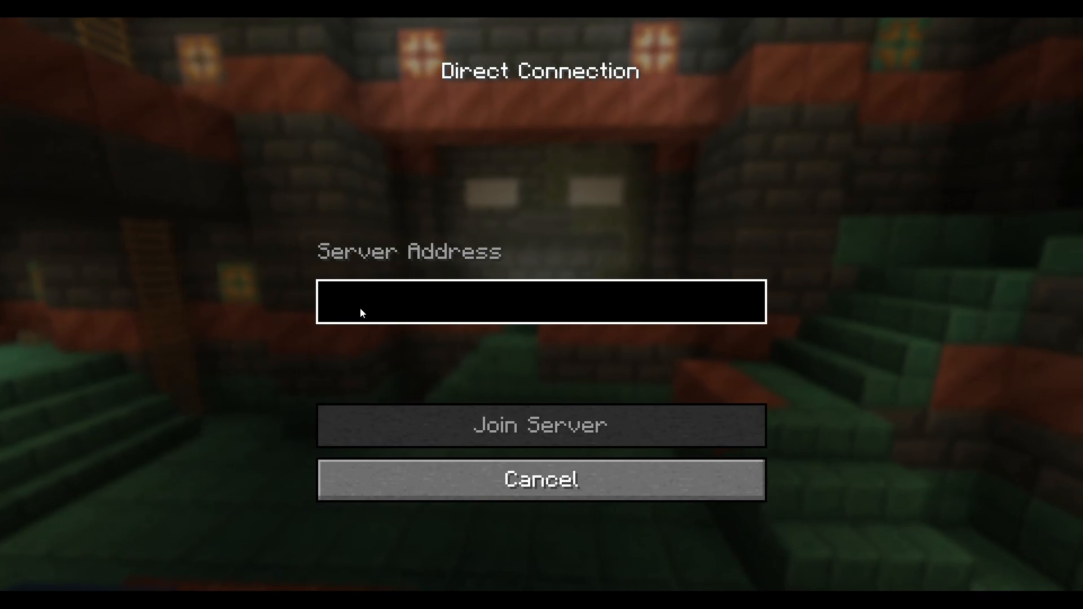
key("ctrl+v")
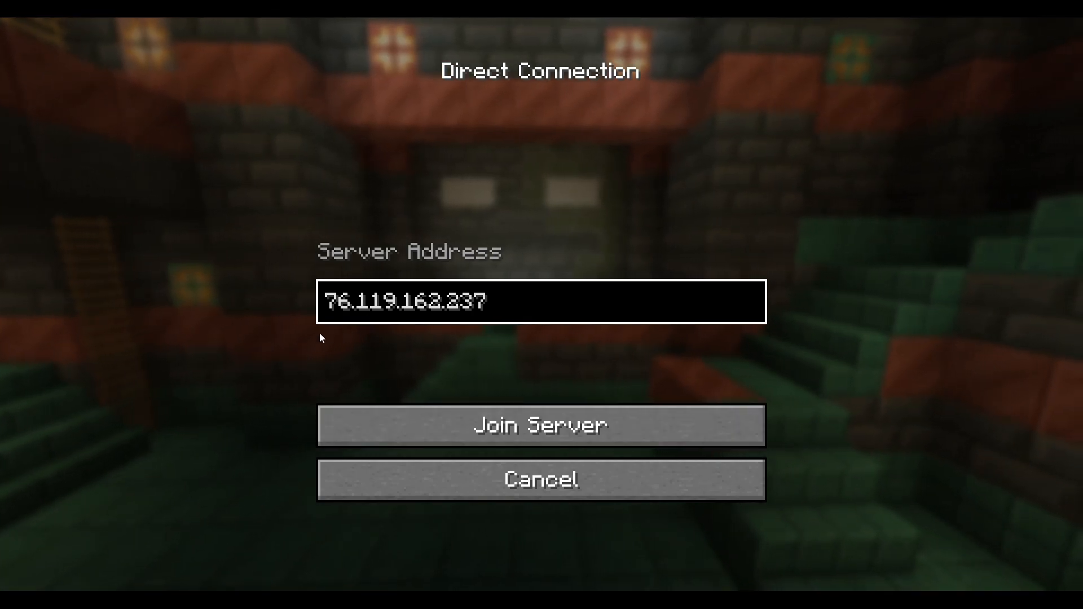
left_click(406, 422)
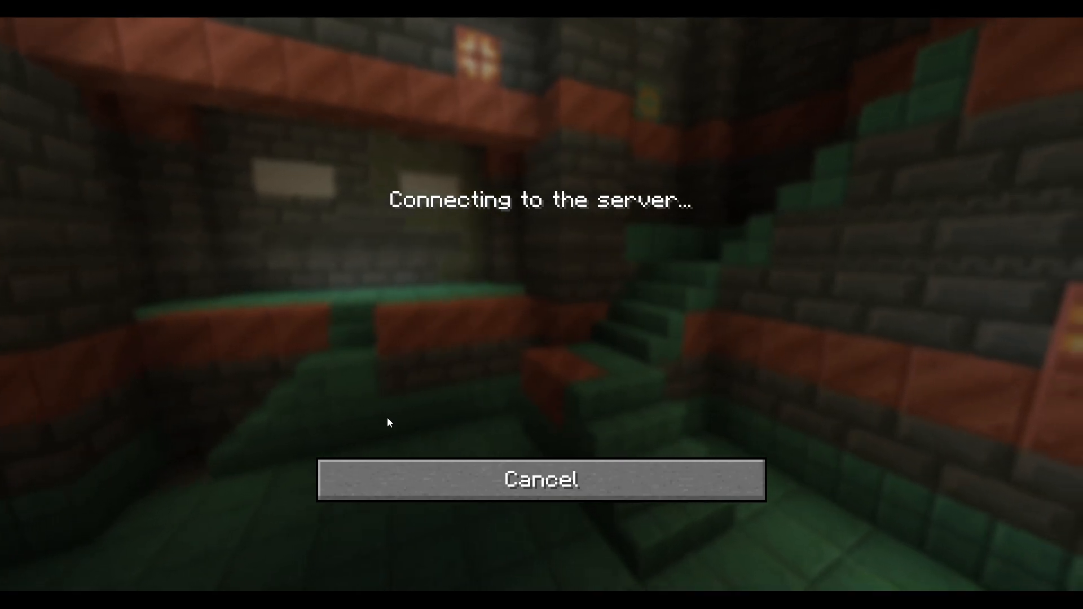
left_click(451, 473)
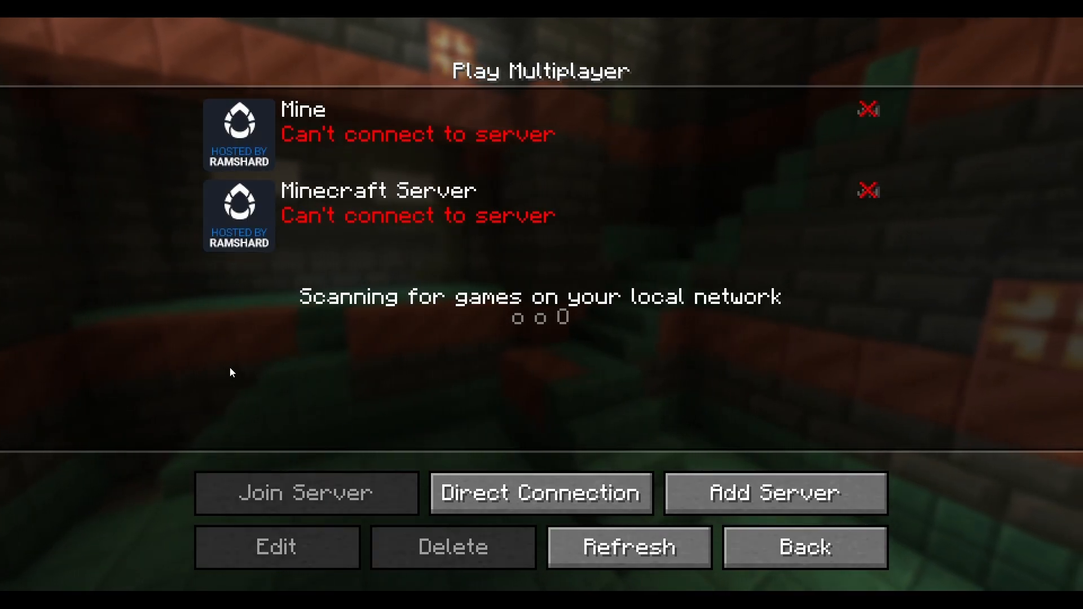
- Append port 25566 to the public IP in the Direct Connection server address, and leave without joining
left_click(483, 495)
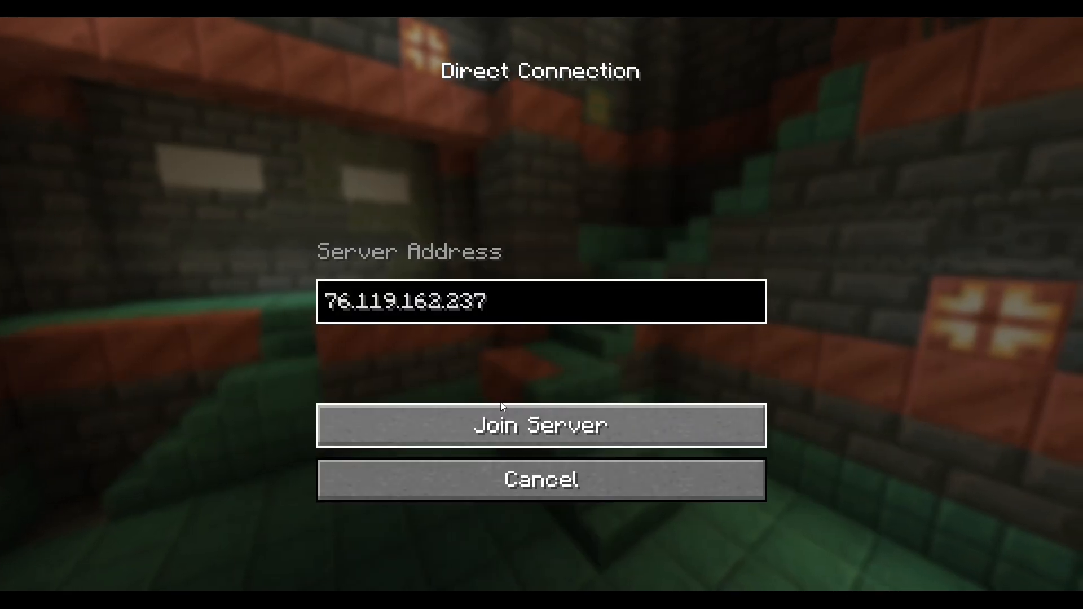
type(":")
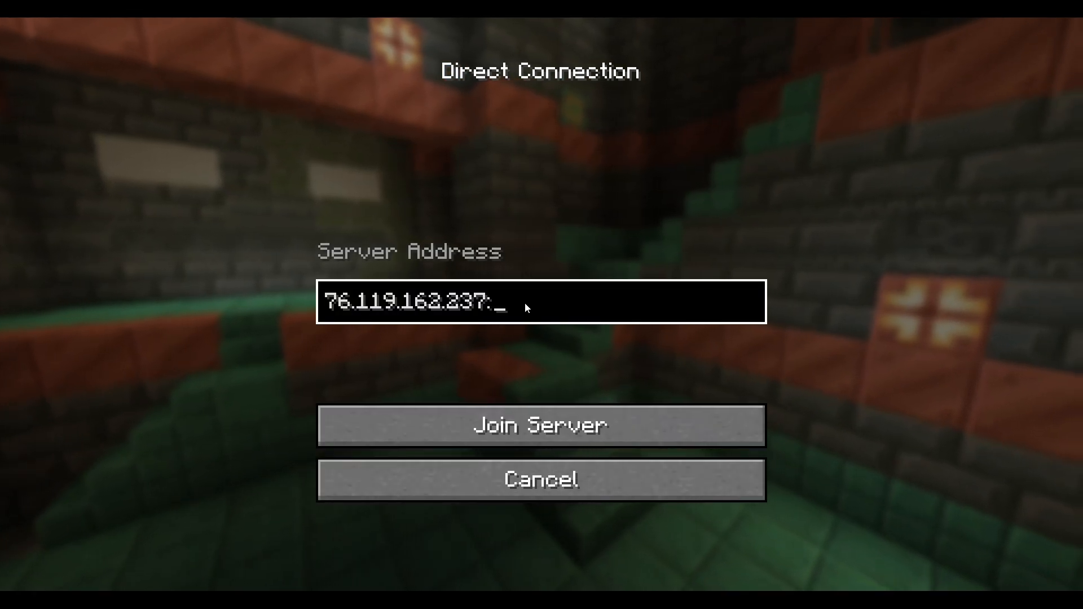
type("2")
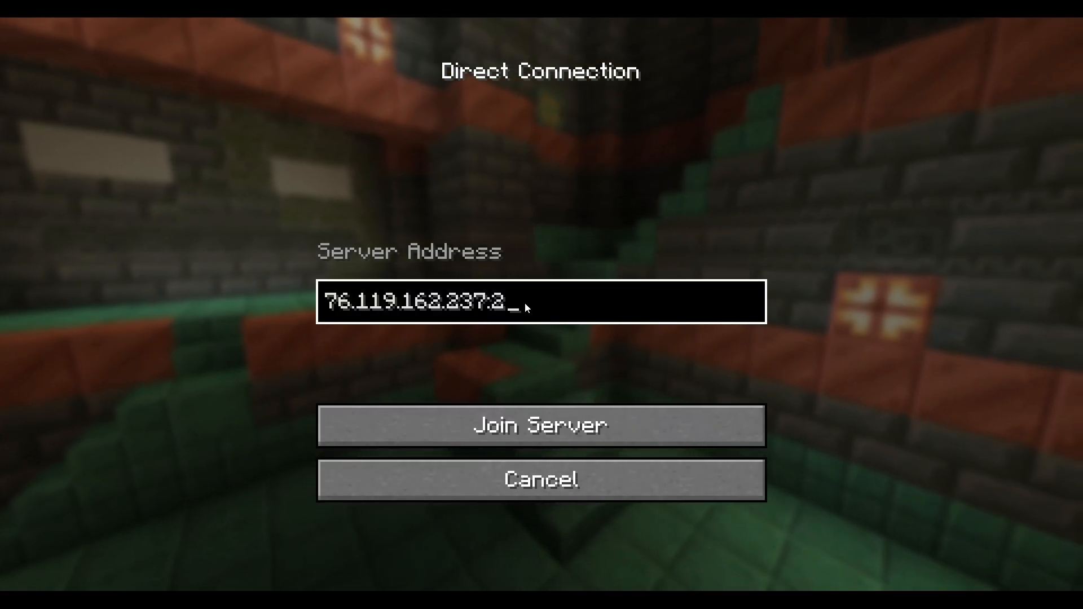
type("5566")
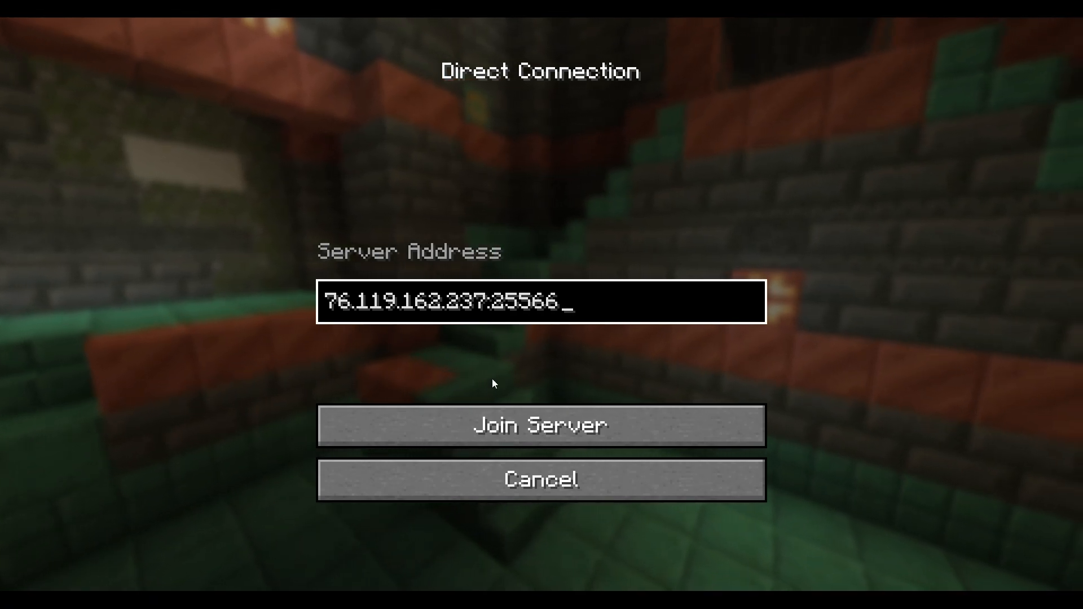
left_click(472, 484)
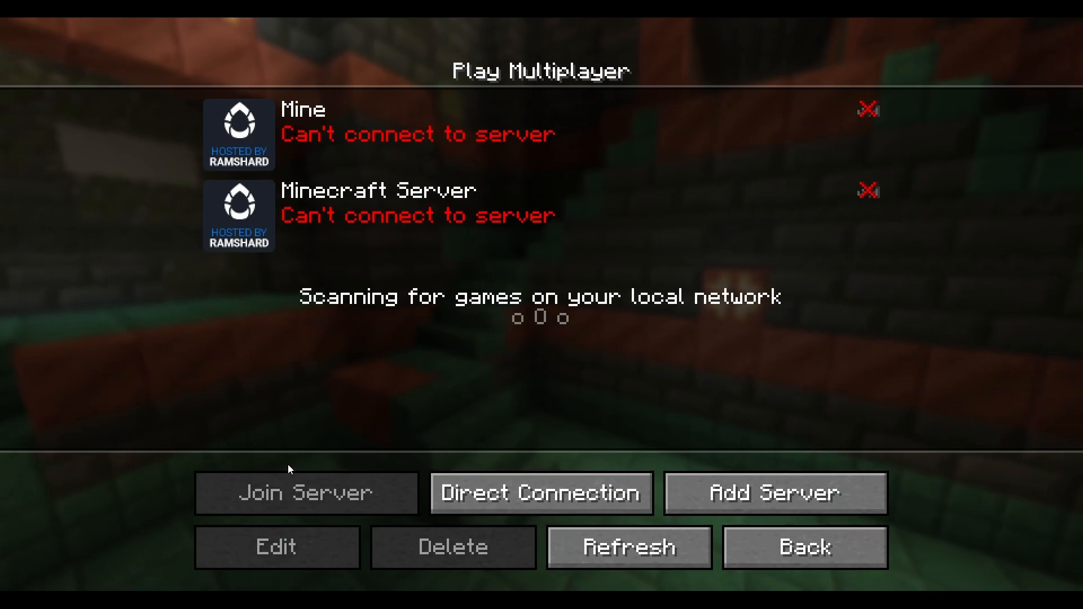
- Replace the Direct Connection server address with 127.0.0.1:25565 and join the server
left_click(526, 477)
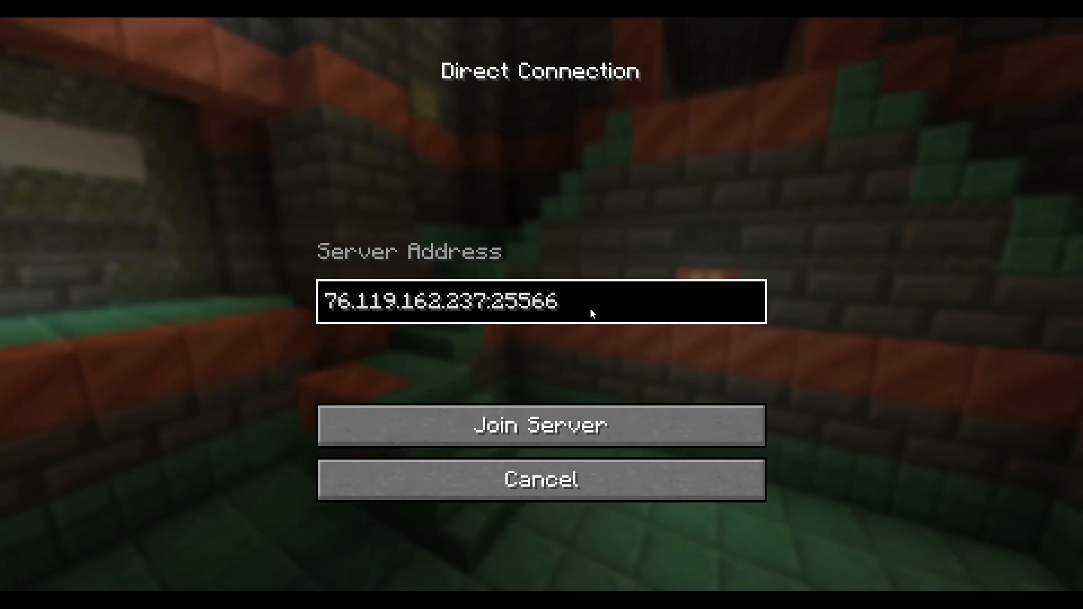
key("BackSpace")
key("BackSpace")
key("BackSpace")
key("BackSpace")
key("BackSpace")
key("BackSpace")
key("BackSpace")
key("BackSpace")
key("BackSpace")
key("BackSpace")
key("BackSpace")
key("BackSpace")
key("BackSpace")
key("BackSpace")
key("BackSpace")
key("BackSpace")
key("BackSpace")
key("BackSpace")
key("BackSpace")
key("BackSpace")
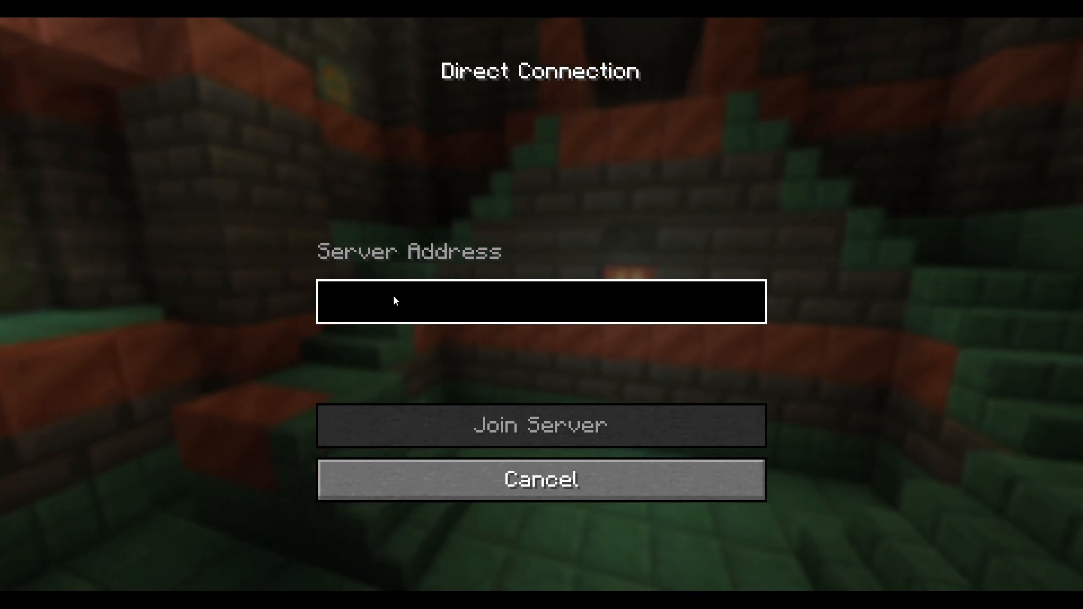
type("127.0.0.1")
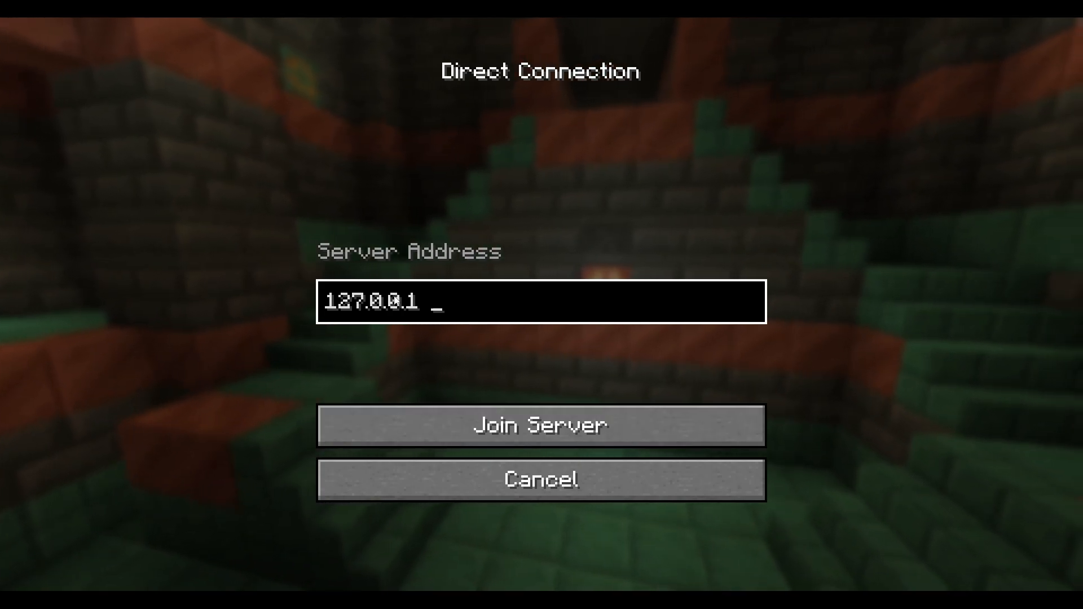
key("BackSpace")
type(":25565")
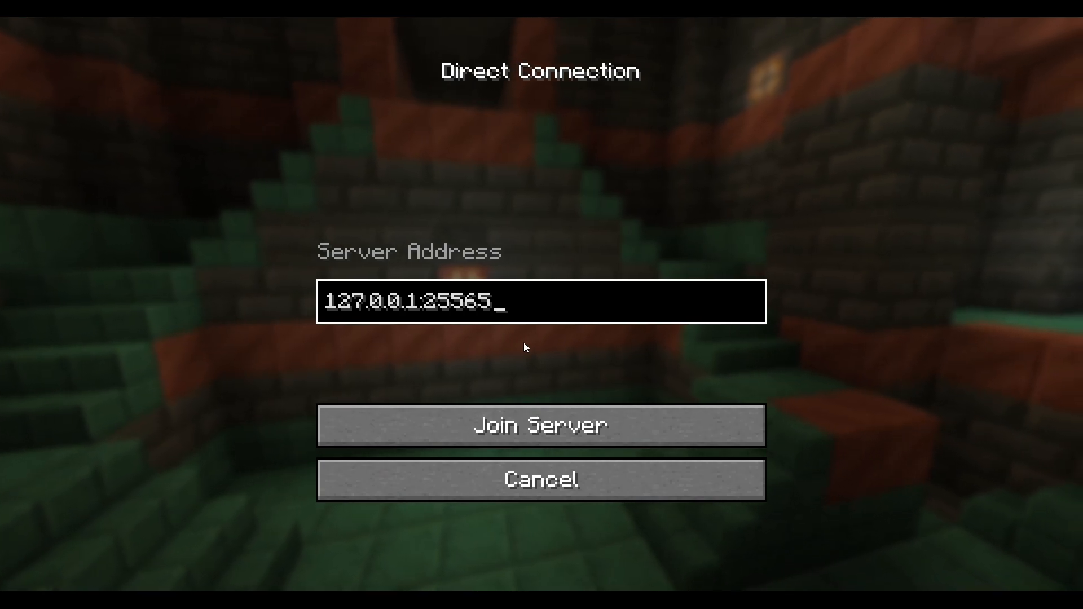
key("Return")
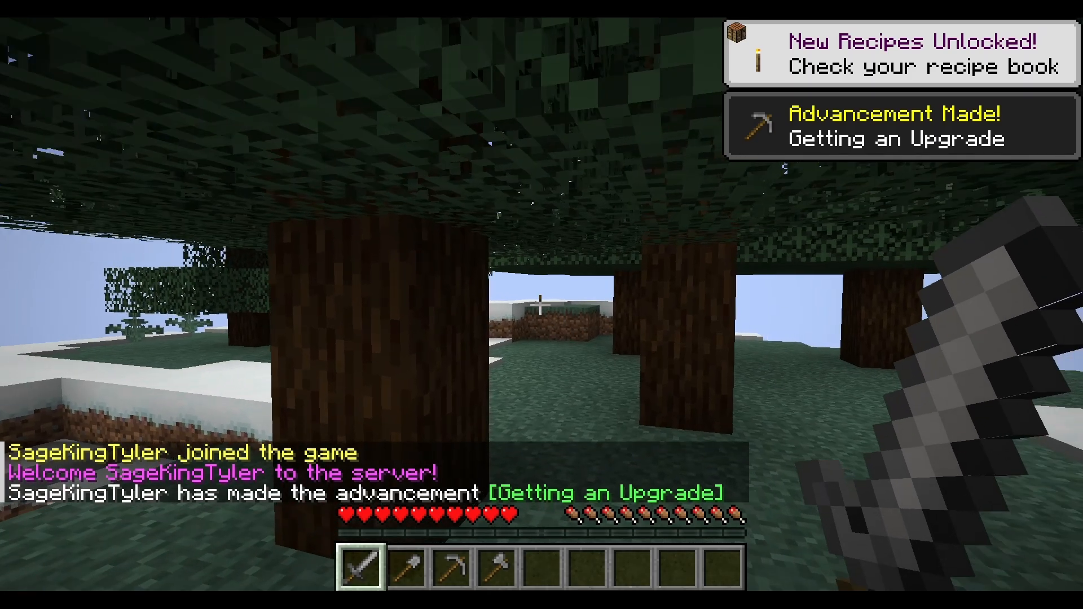
- Walk around the snowy forest on the server to check that the world is playable, and pause at the game menu
mouse_move(541, 305)
key("w")
left_click(539, 305)
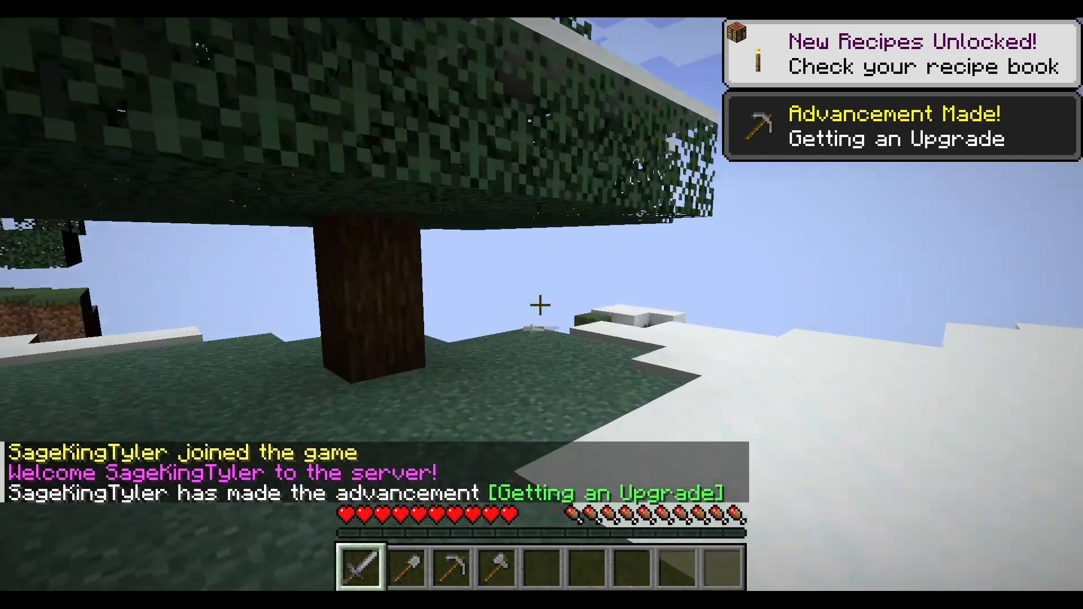
left_click(539, 305)
mouse_move(541, 305)
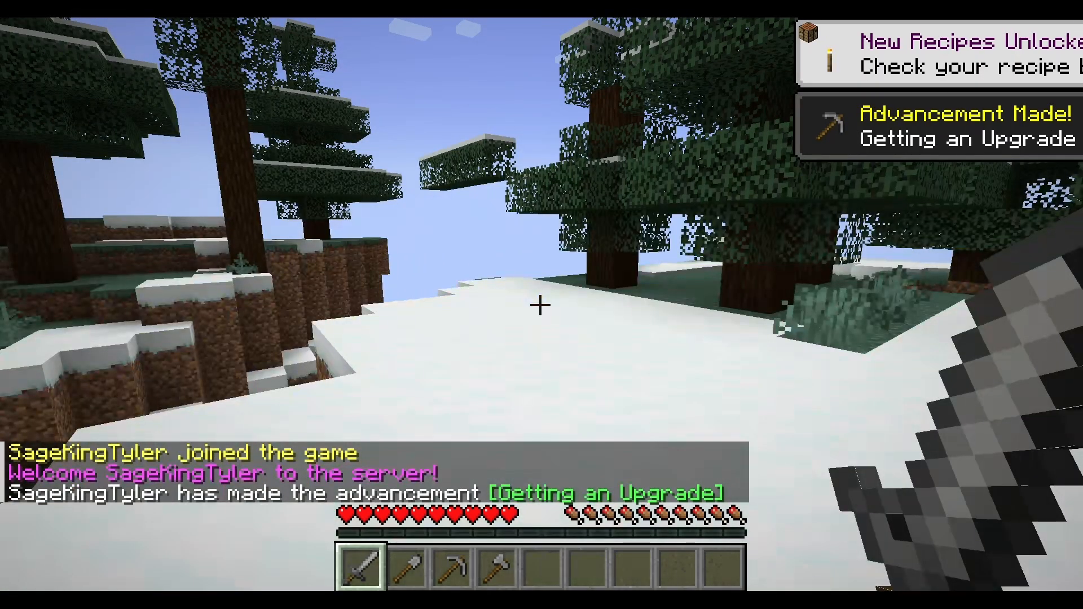
key("w")
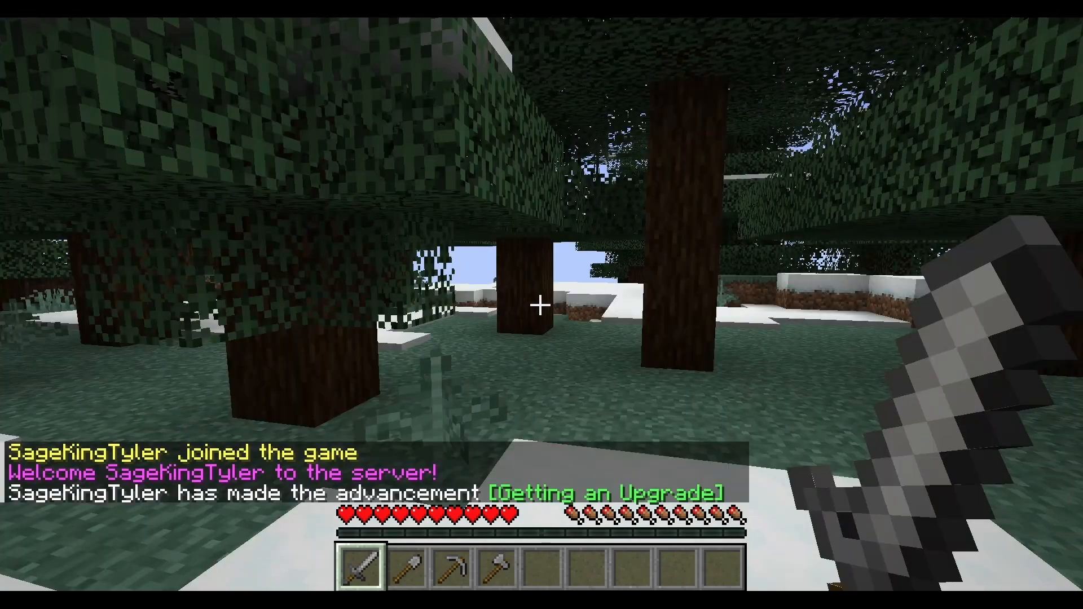
key("w")
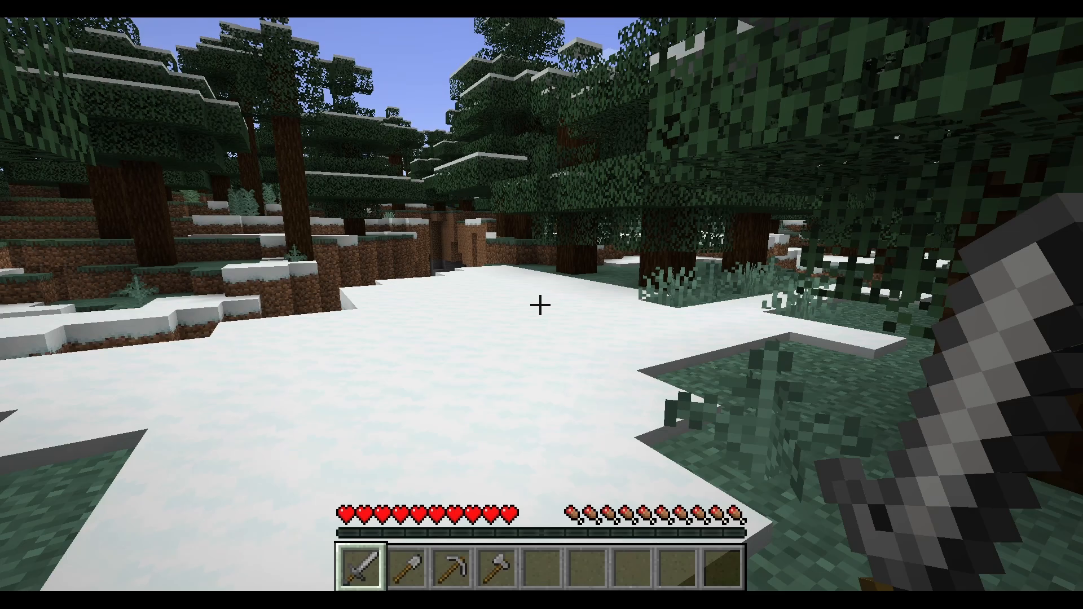
key("w")
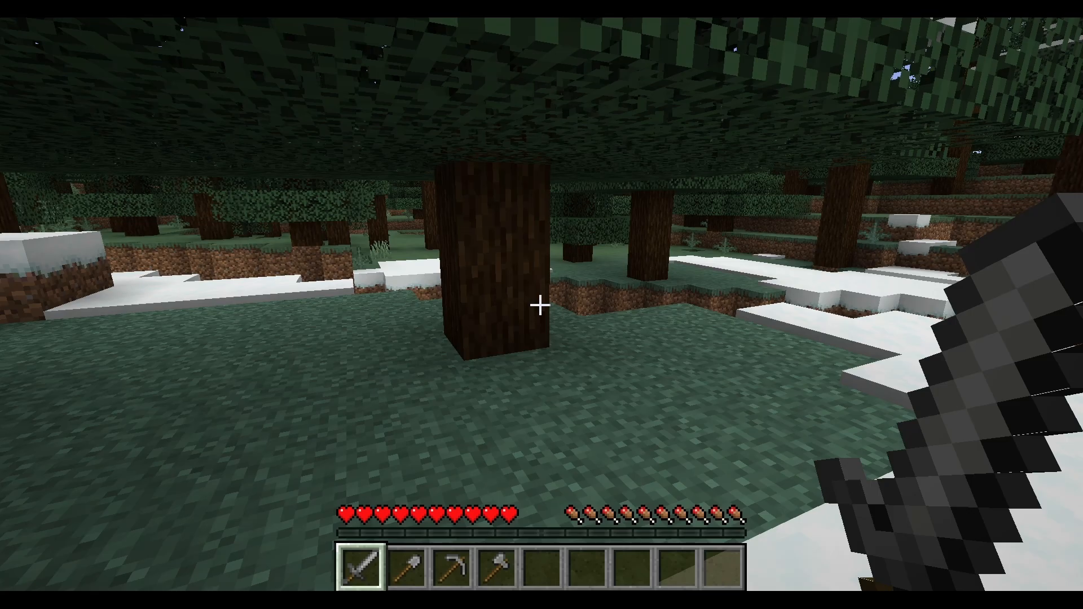
key("Escape")
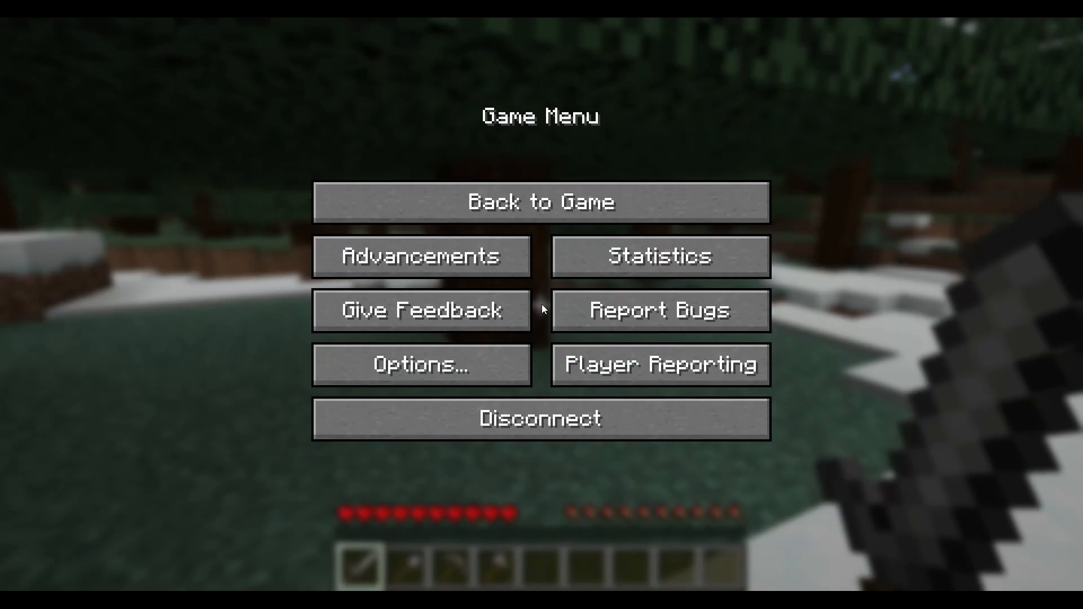